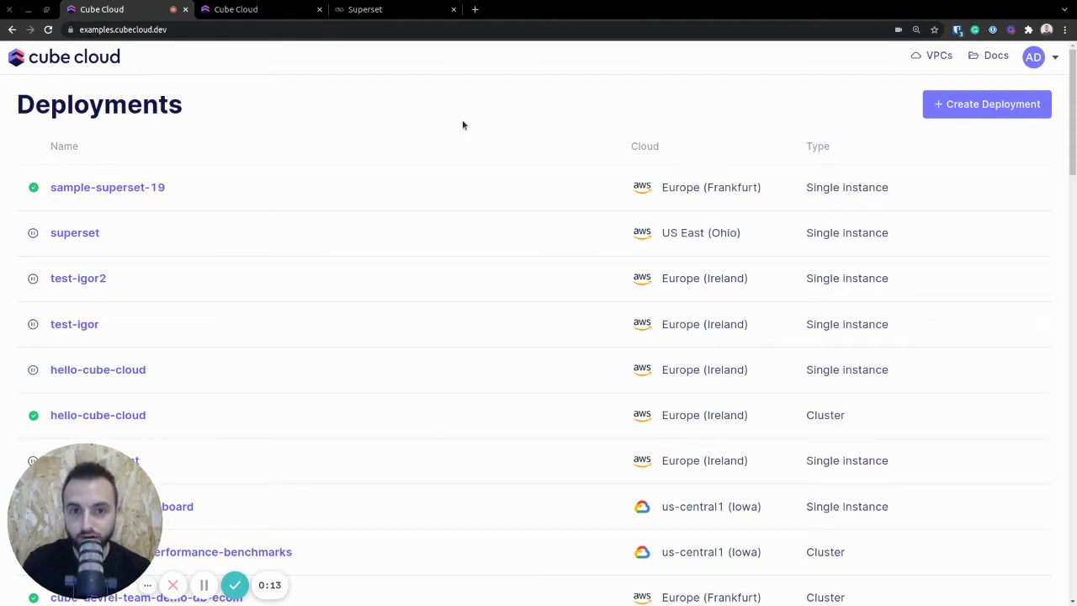
- Launch the Create Deployment wizard from the Cube Cloud Deployments list
{"action": "left_click", "coordinate": [949, 104]}
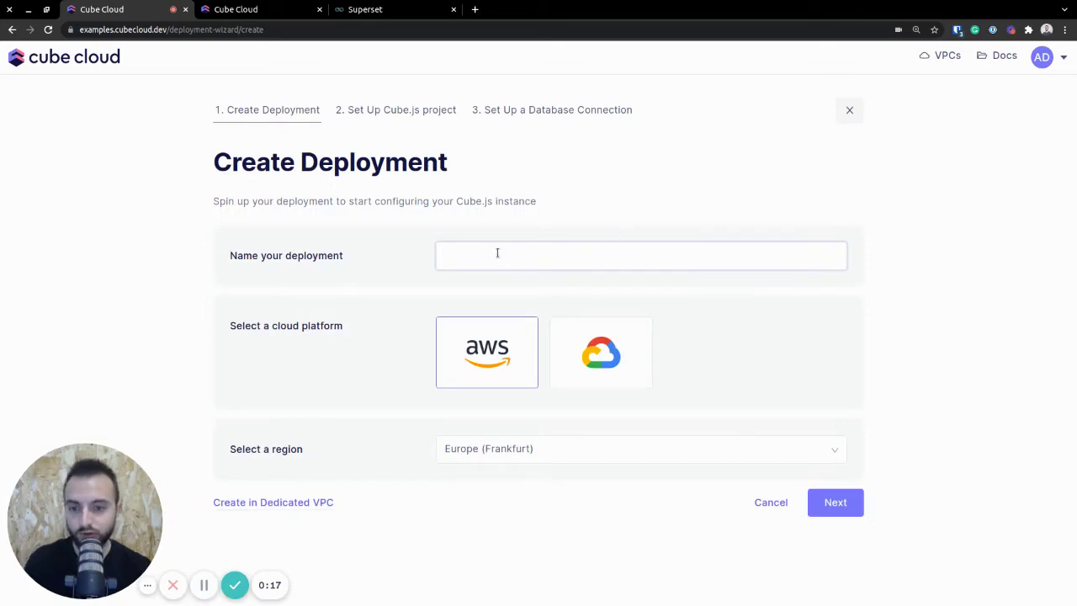
- Name the deployment sample-superset-19, choose AWS Europe (Ireland), and proceed to project setup
{"action": "type", "text": "sample-superset-19"}
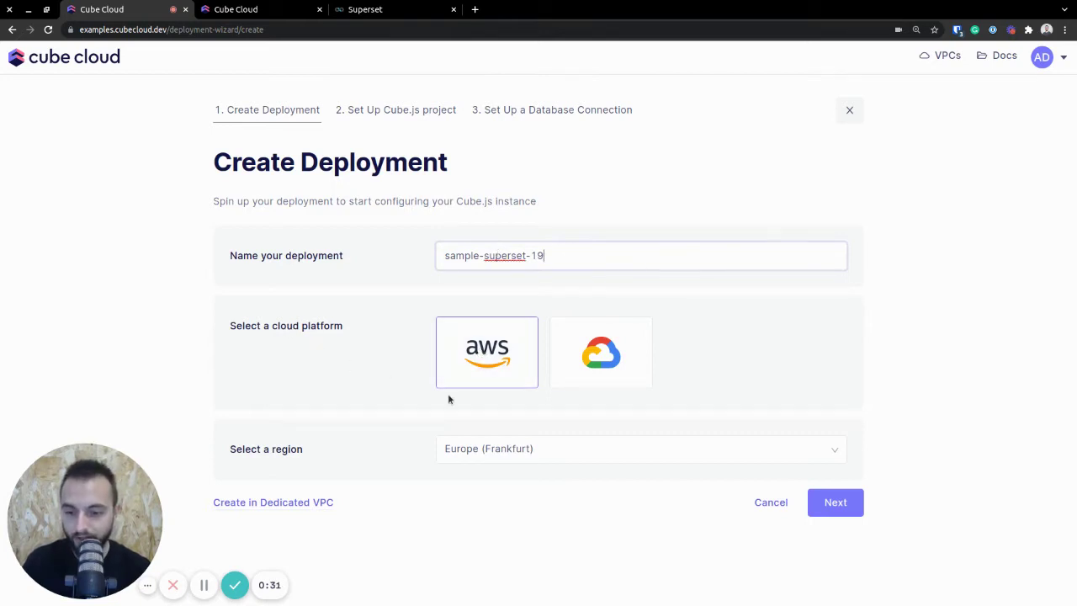
{"action": "left_click", "coordinate": [515, 450]}
{"action": "left_click", "coordinate": [505, 502]}
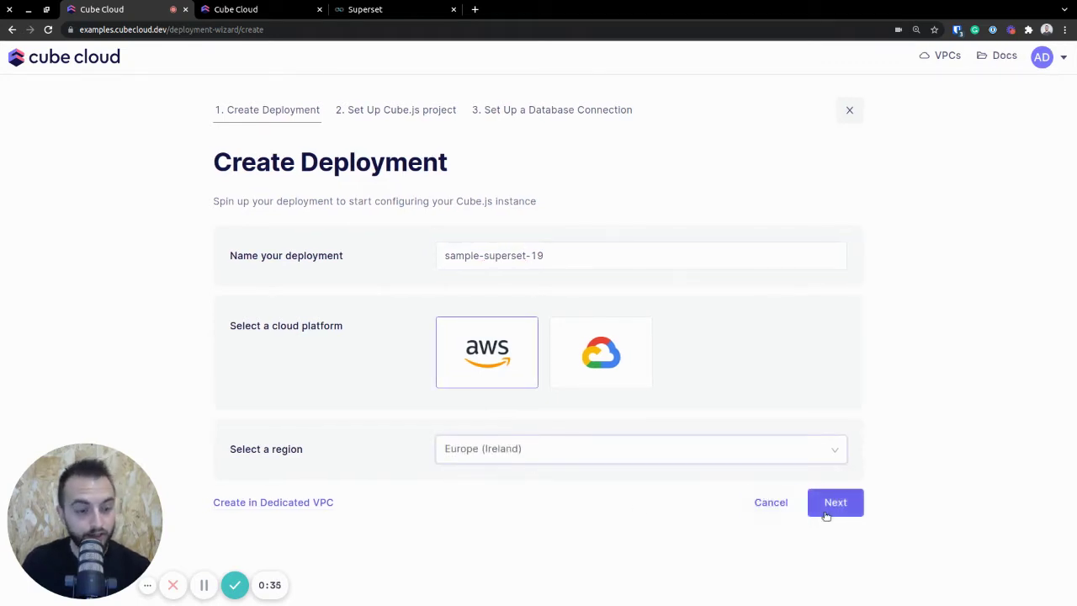
{"action": "left_click", "coordinate": [825, 513]}
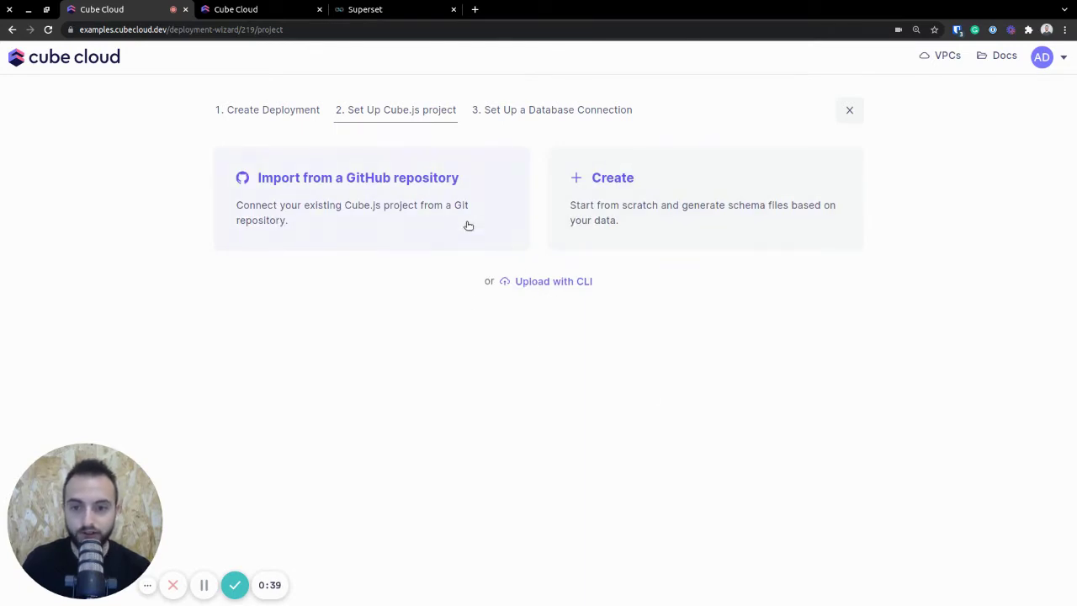
- Start a new project on PostgreSQL with hostname demo-db.cube.dev
{"action": "left_click", "coordinate": [634, 197]}
{"action": "left_click", "coordinate": [320, 256]}
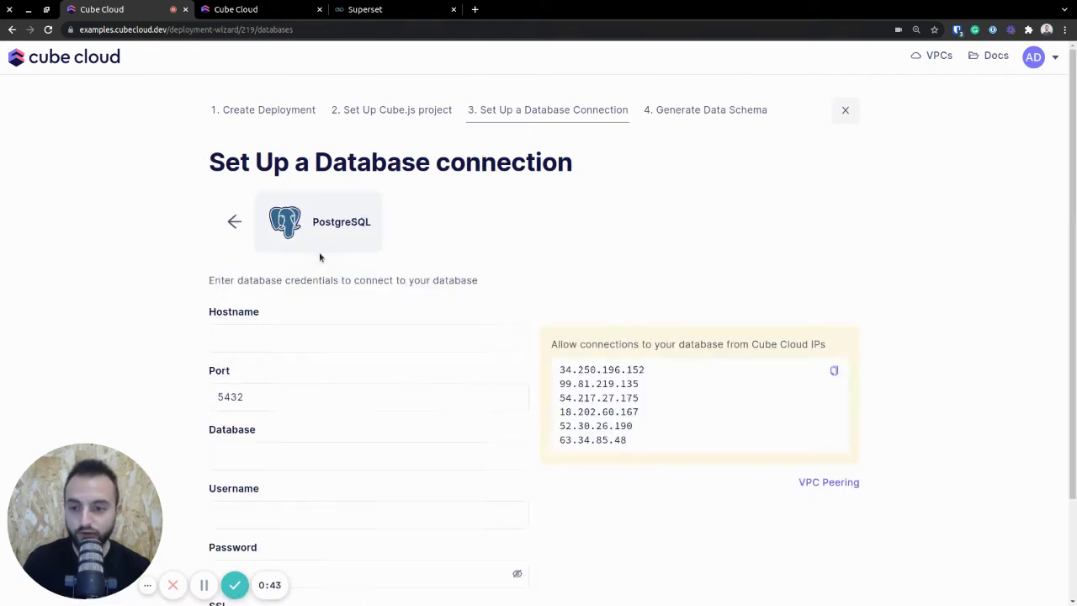
{"action": "left_click", "coordinate": [354, 343]}
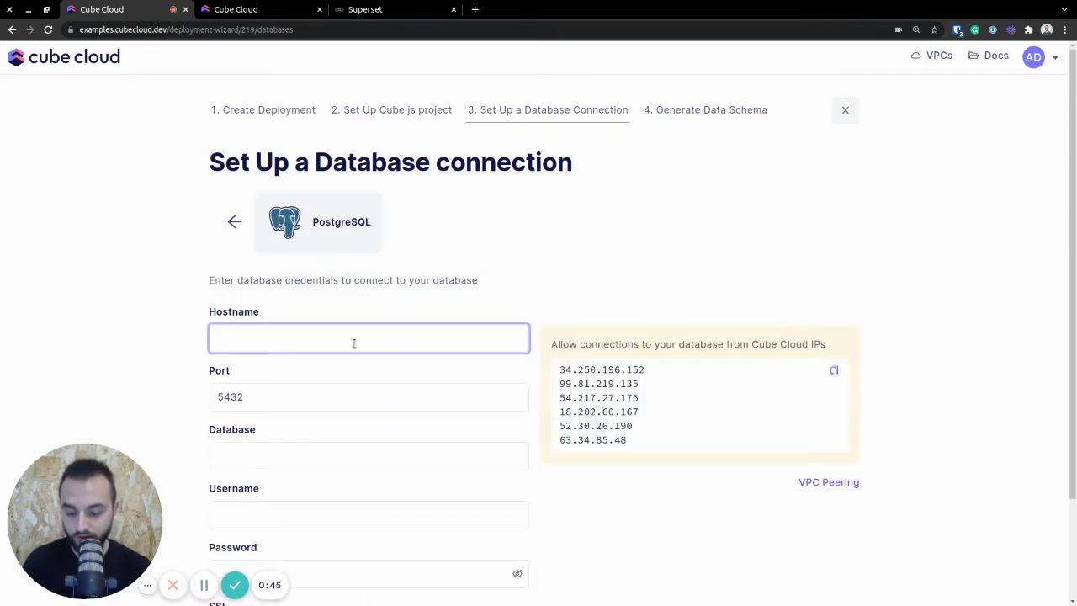
{"action": "type", "text": "demo-d"}
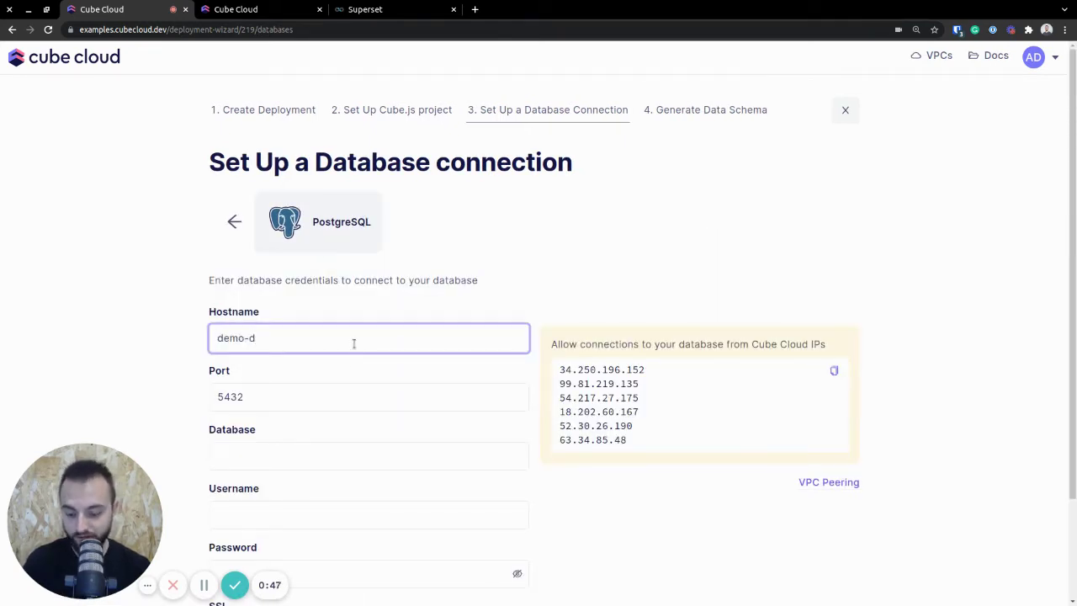
{"action": "type", "text": "b"}
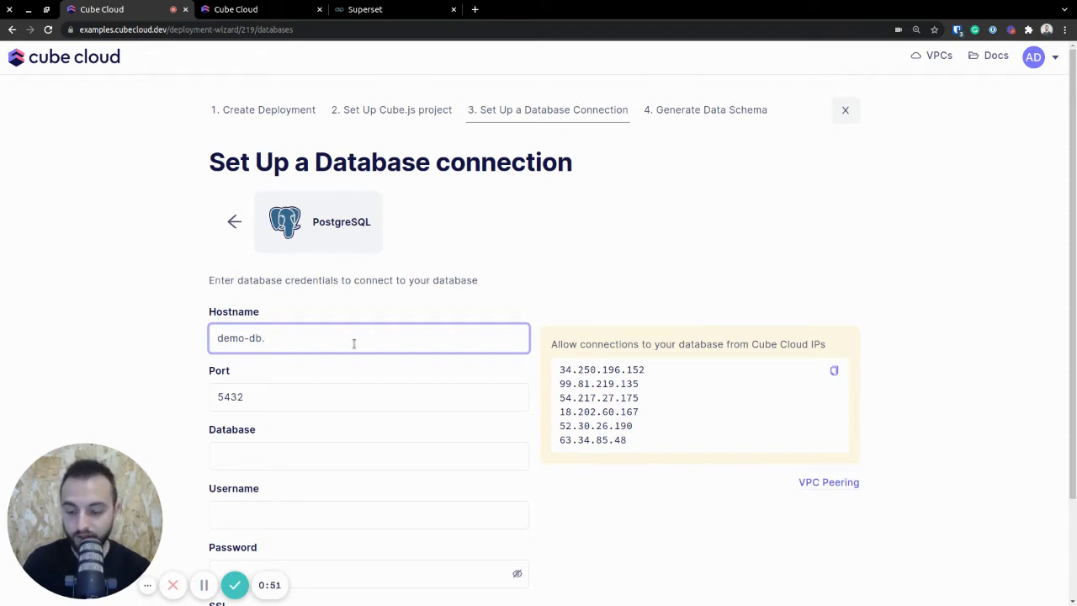
{"action": "type", "text": ".cube.dev"}
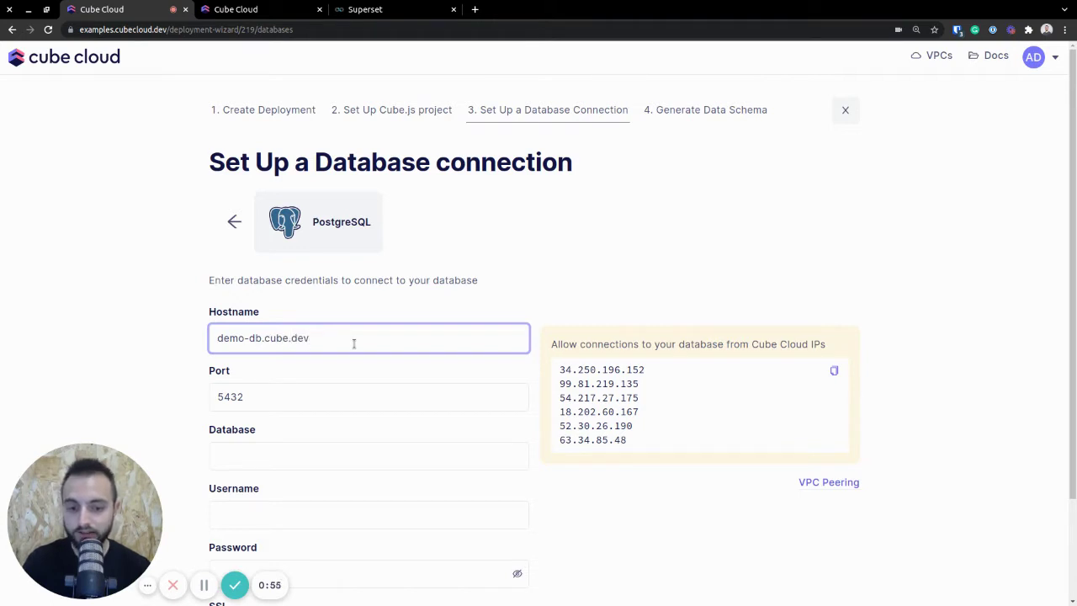
- Enter database ecom plus the database username and password
{"action": "scroll", "coordinate": [355, 337], "scroll_direction": "down", "scroll_amount": 3}
{"action": "left_click", "coordinate": [360, 325]}
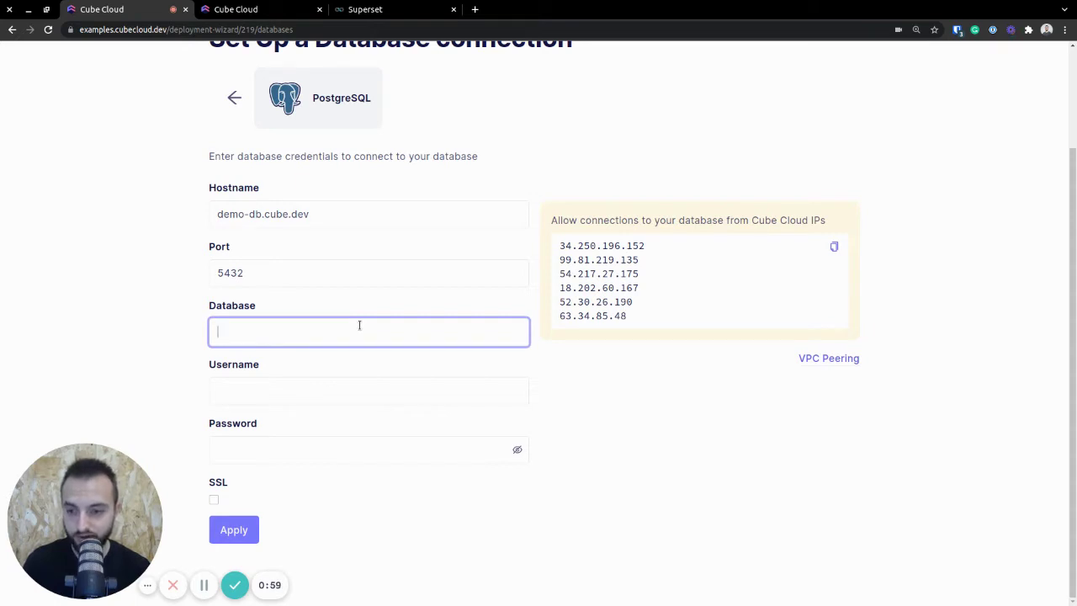
{"action": "type", "text": "ecom"}
{"action": "key", "text": "Tab"}
{"action": "type", "text": "cube"}
{"action": "key", "text": "Tab"}
{"action": "type", "text": "1234"}
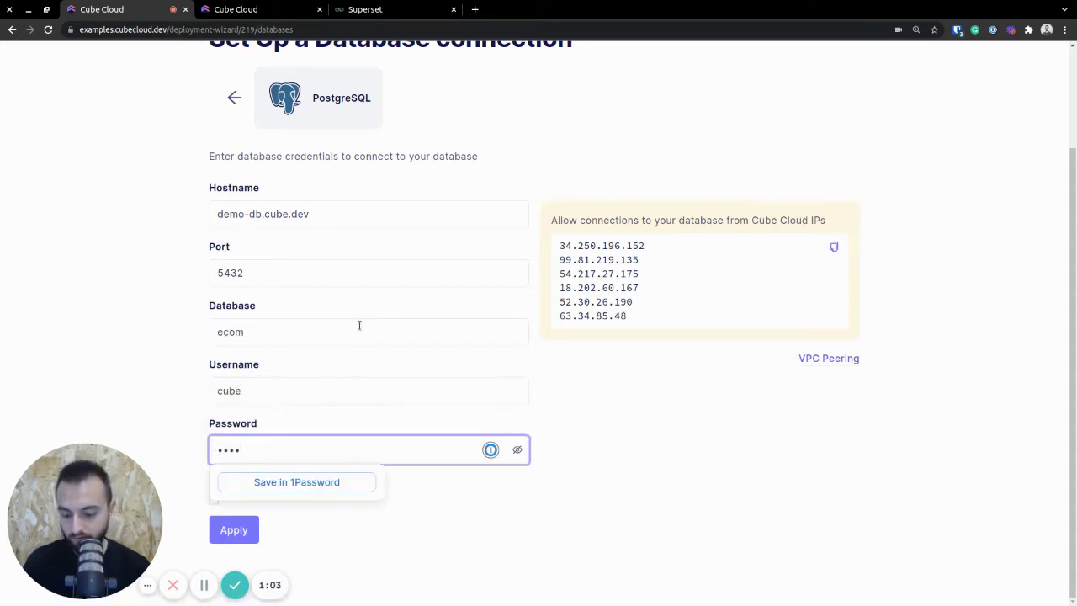
{"action": "type", "text": "5"}
{"action": "left_click", "coordinate": [591, 385]}
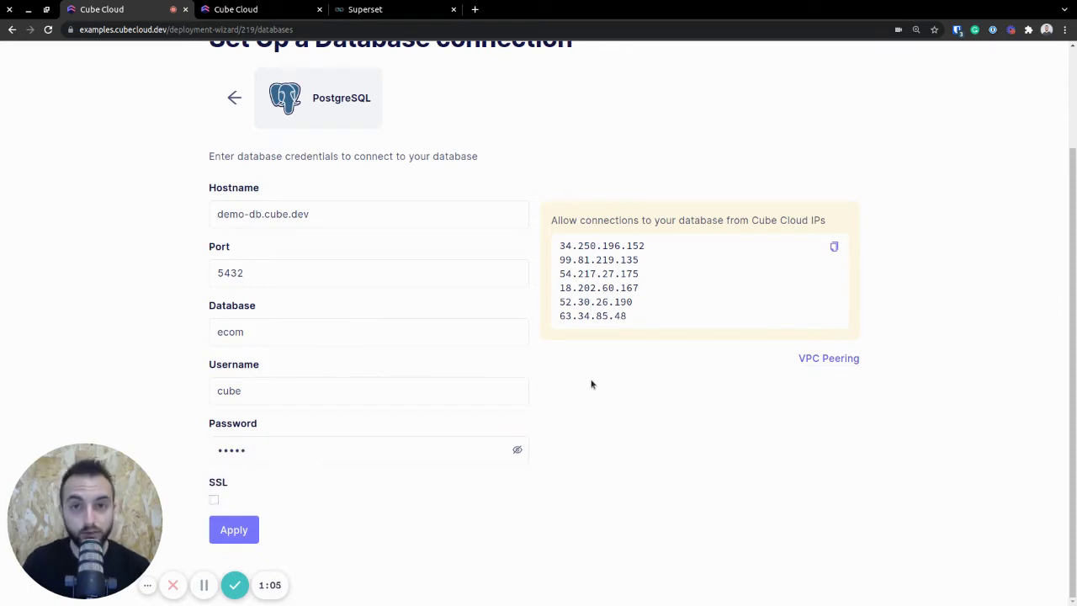
- Review Cube Cloud's IP address list and apply the settings to test the connection
{"action": "left_click_drag", "start_coordinate": [622, 327], "coordinate": [556, 246]}
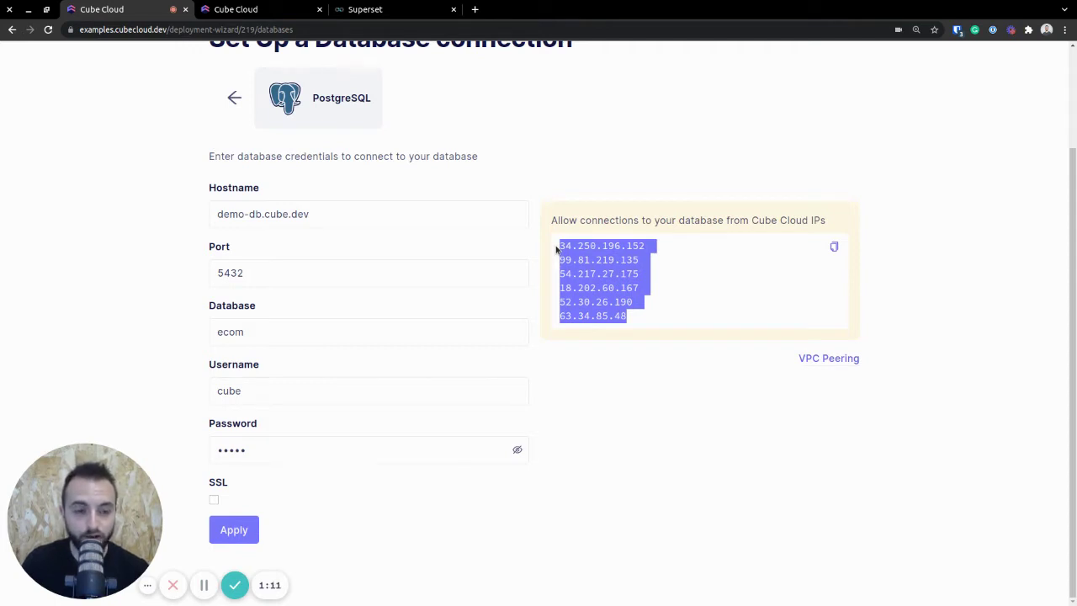
{"action": "left_click", "coordinate": [685, 434]}
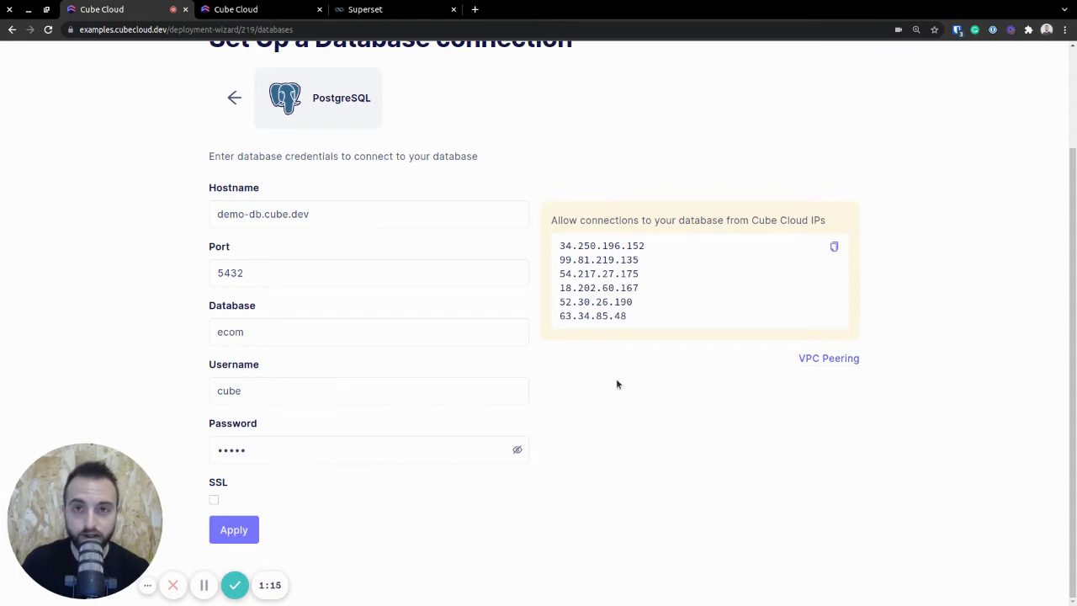
{"action": "left_click", "coordinate": [235, 532]}
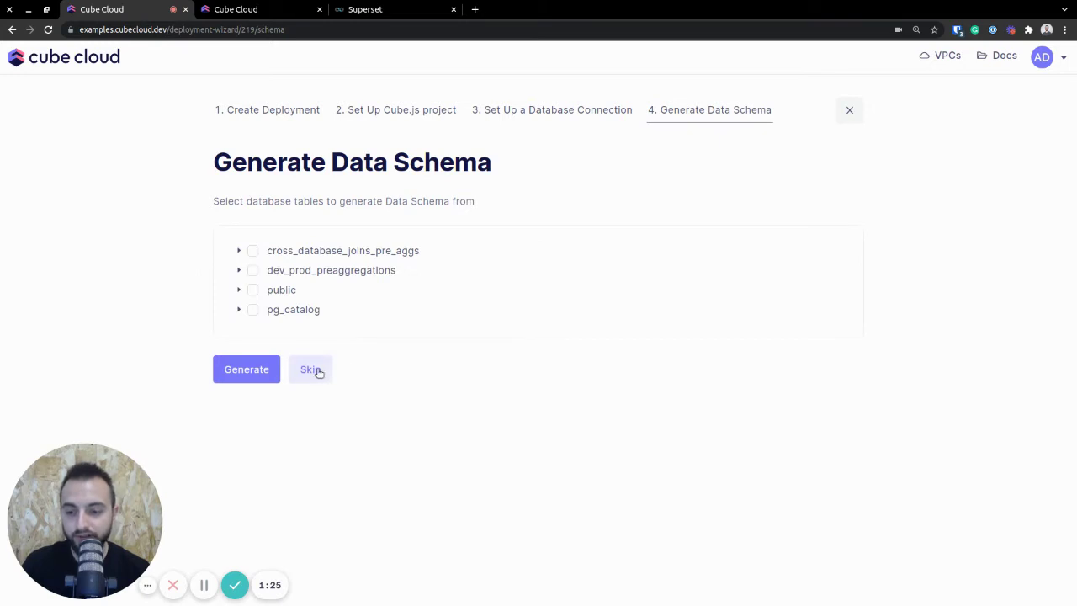
- Tick the public schema and generate the data schema from its tables
{"action": "left_click", "coordinate": [255, 292]}
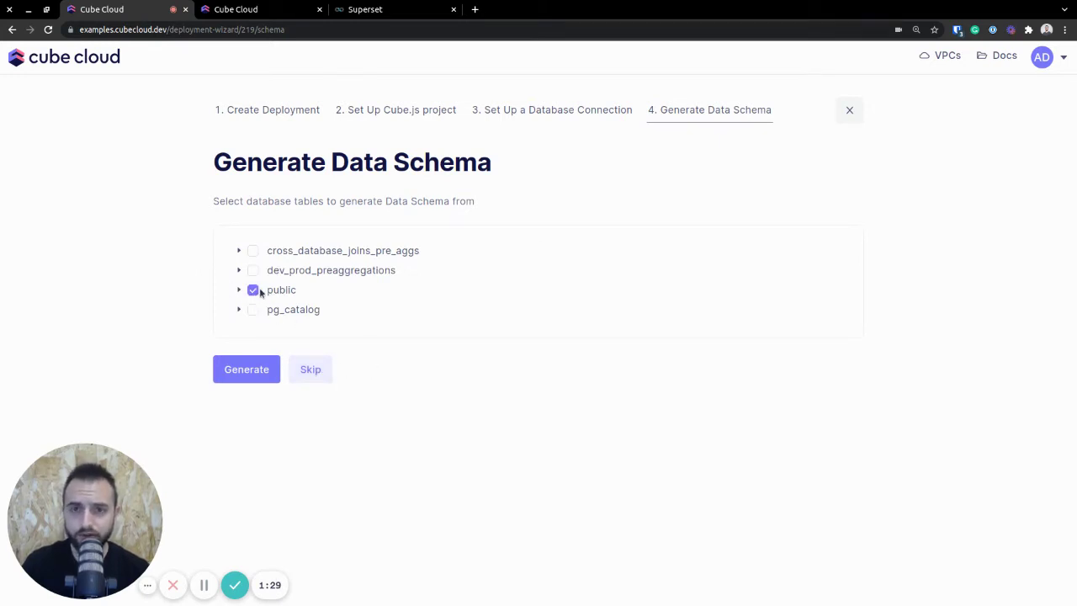
{"action": "left_click", "coordinate": [261, 366]}
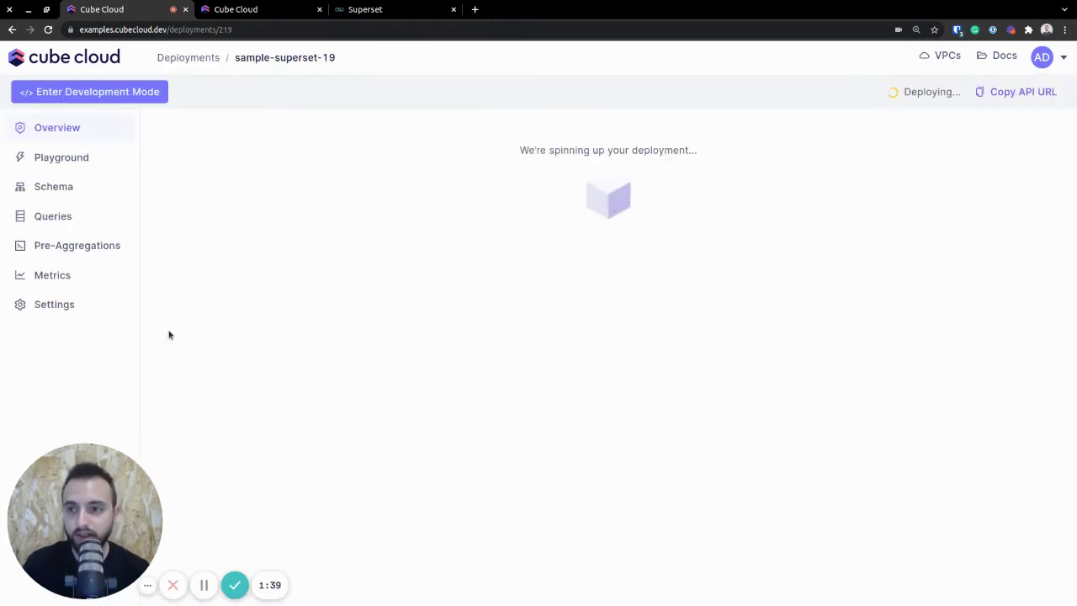
- Open Orders.js among the schema files and highlight its count measure
{"action": "left_click", "coordinate": [110, 189]}
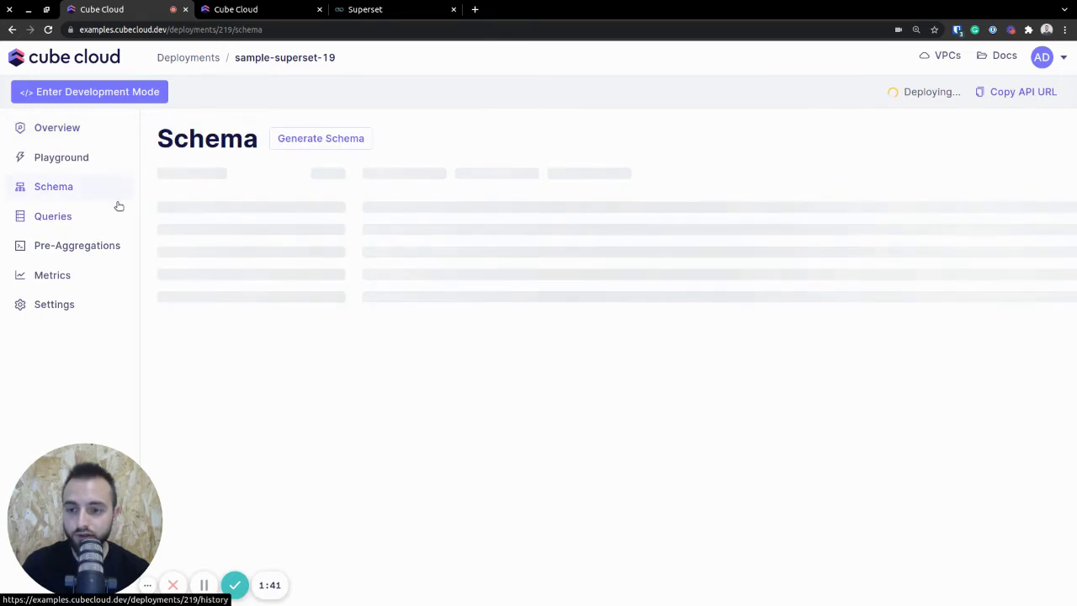
{"action": "left_click", "coordinate": [240, 319]}
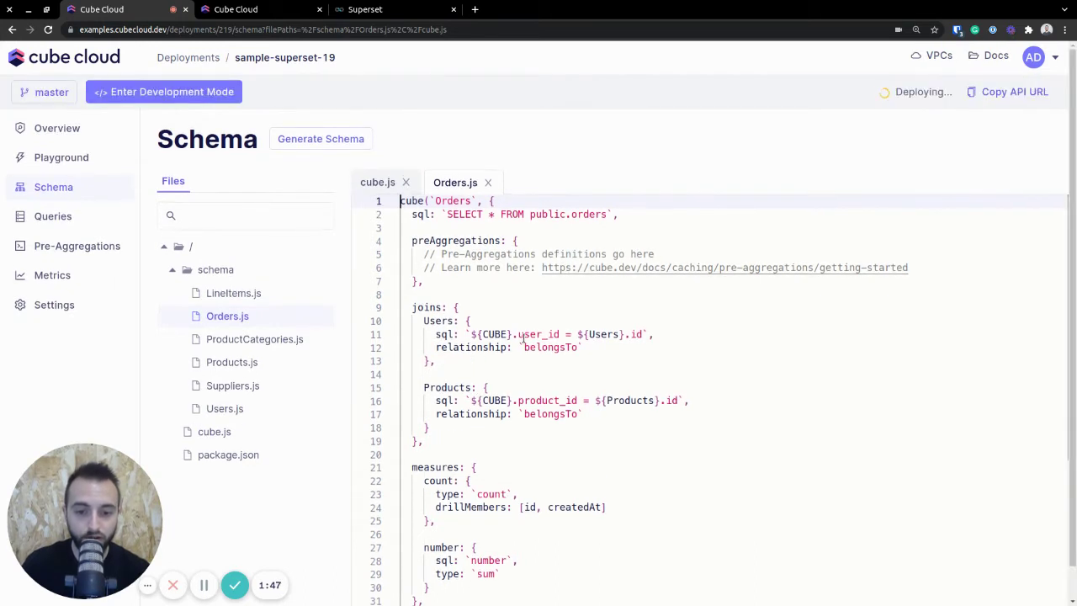
{"action": "scroll", "coordinate": [522, 338], "scroll_direction": "down", "scroll_amount": 5}
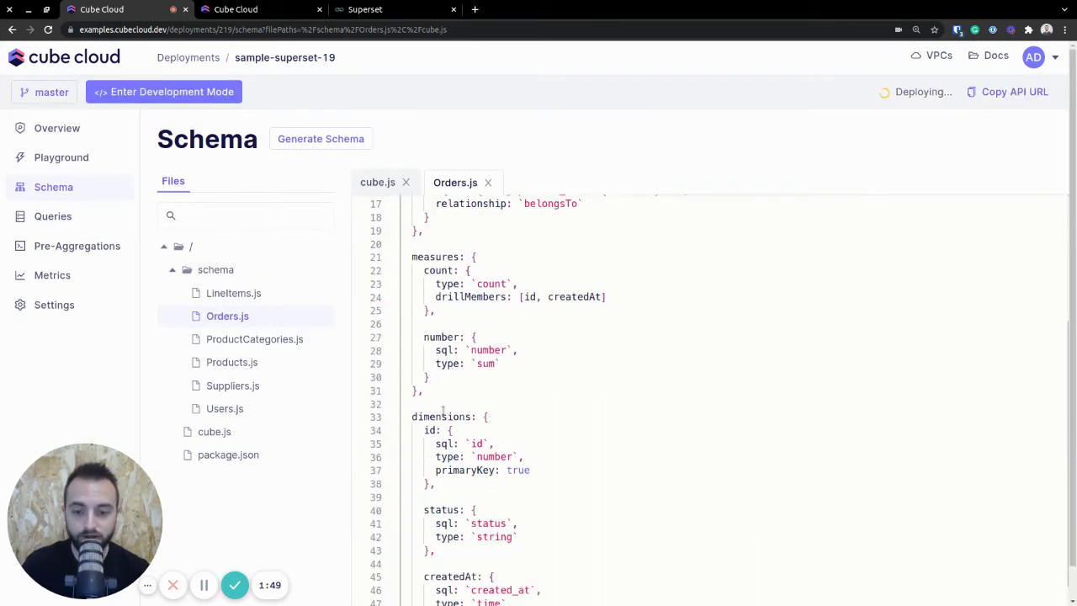
{"action": "scroll", "coordinate": [444, 410], "scroll_direction": "up", "scroll_amount": 5}
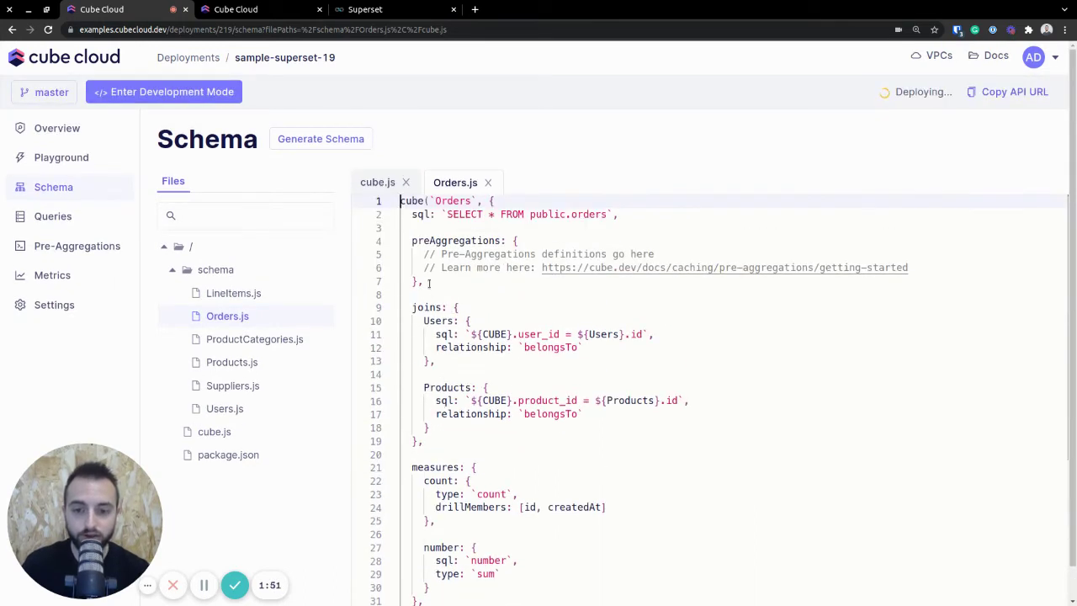
{"action": "left_click_drag", "start_coordinate": [430, 284], "coordinate": [411, 245]}
{"action": "left_click", "coordinate": [497, 286]}
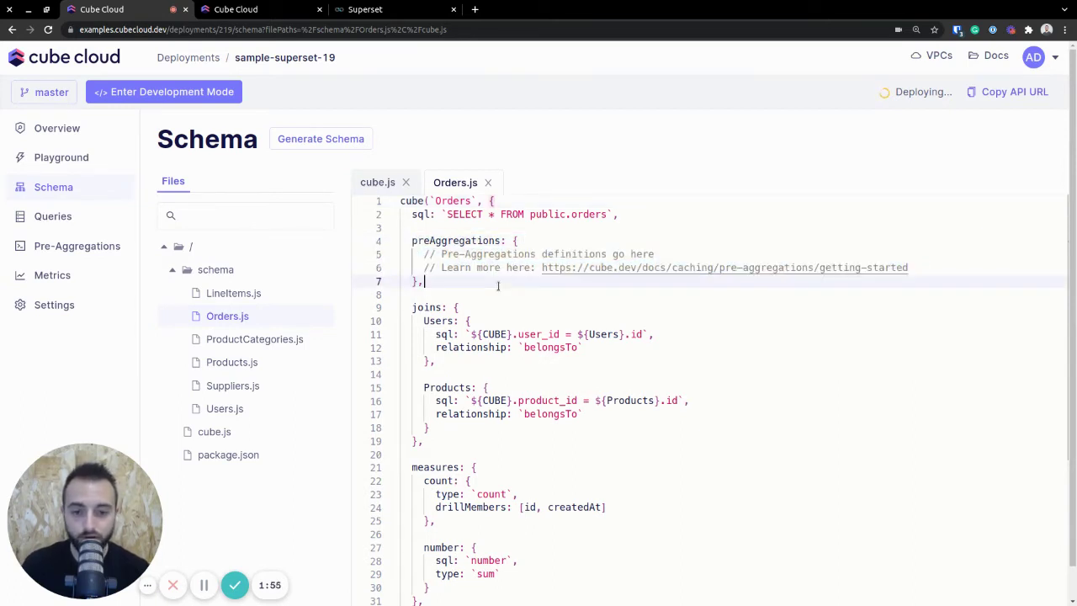
{"action": "scroll", "coordinate": [497, 286], "scroll_direction": "down", "scroll_amount": 4}
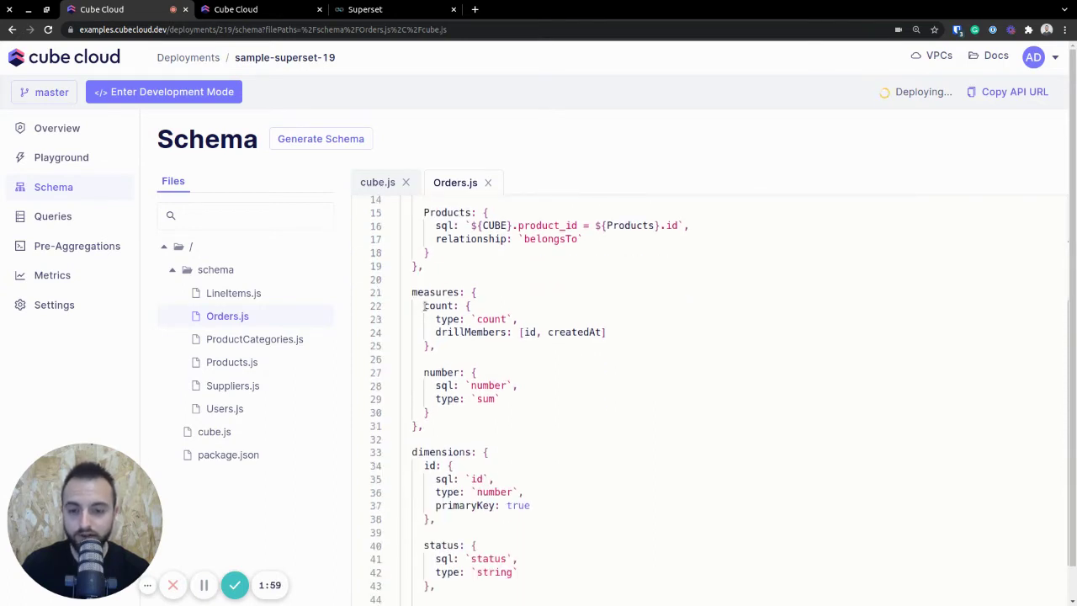
{"action": "left_click_drag", "start_coordinate": [425, 305], "coordinate": [452, 348]}
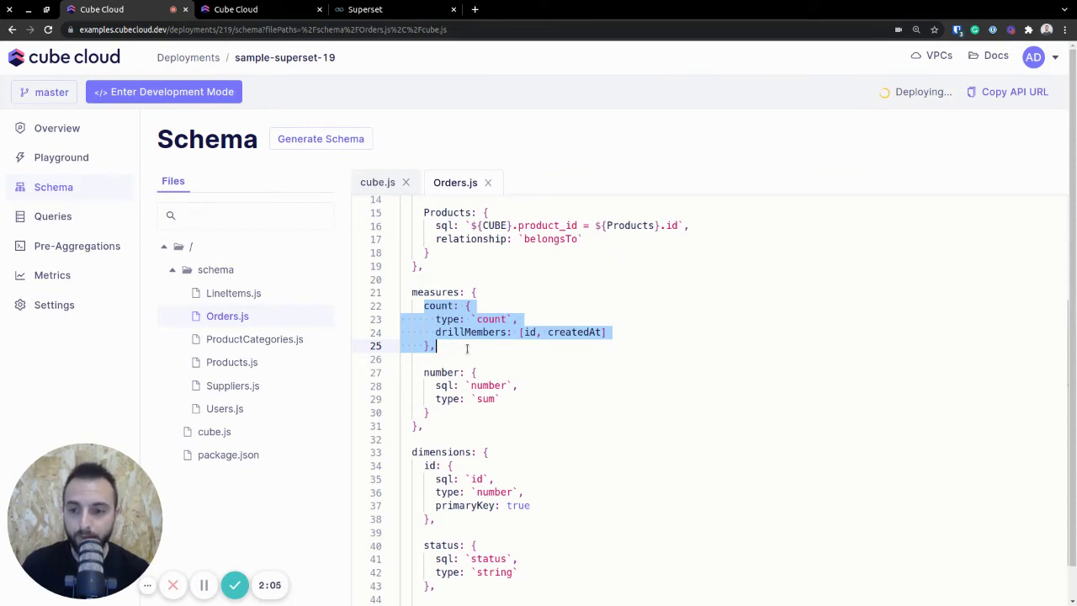
- Switch to the running deployment and enable its SQL API under How to connect
{"action": "left_click", "coordinate": [73, 129]}
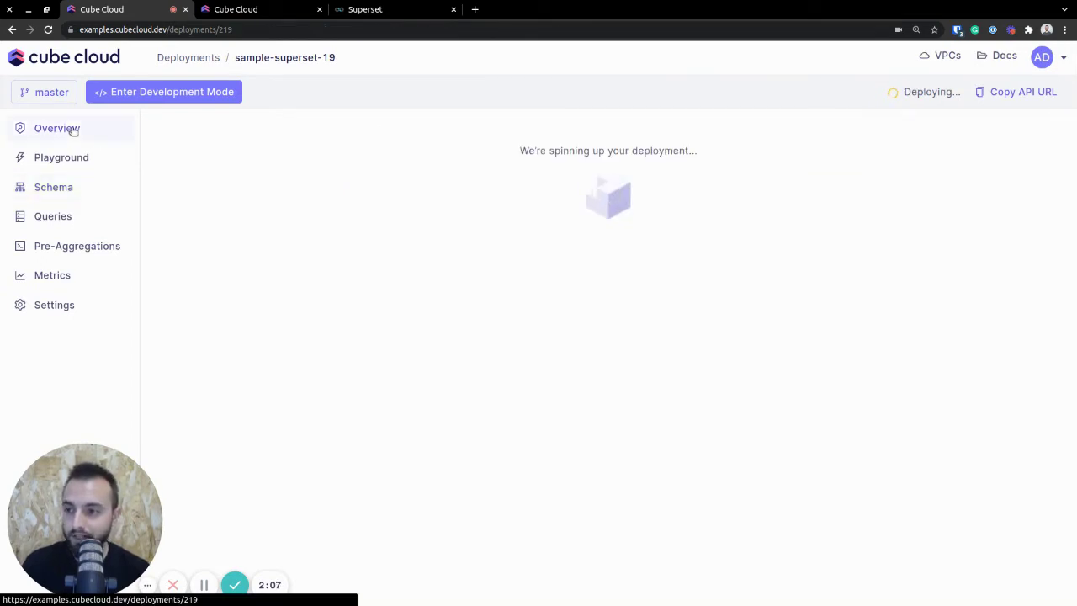
{"action": "left_click_drag", "start_coordinate": [519, 150], "coordinate": [691, 163]}
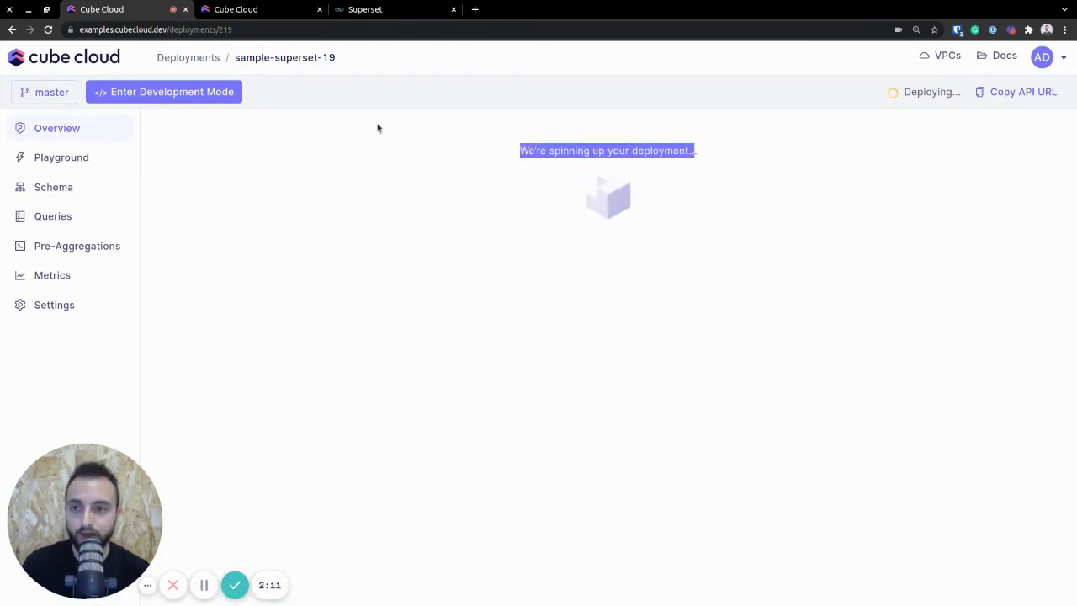
{"action": "left_click", "coordinate": [268, 15]}
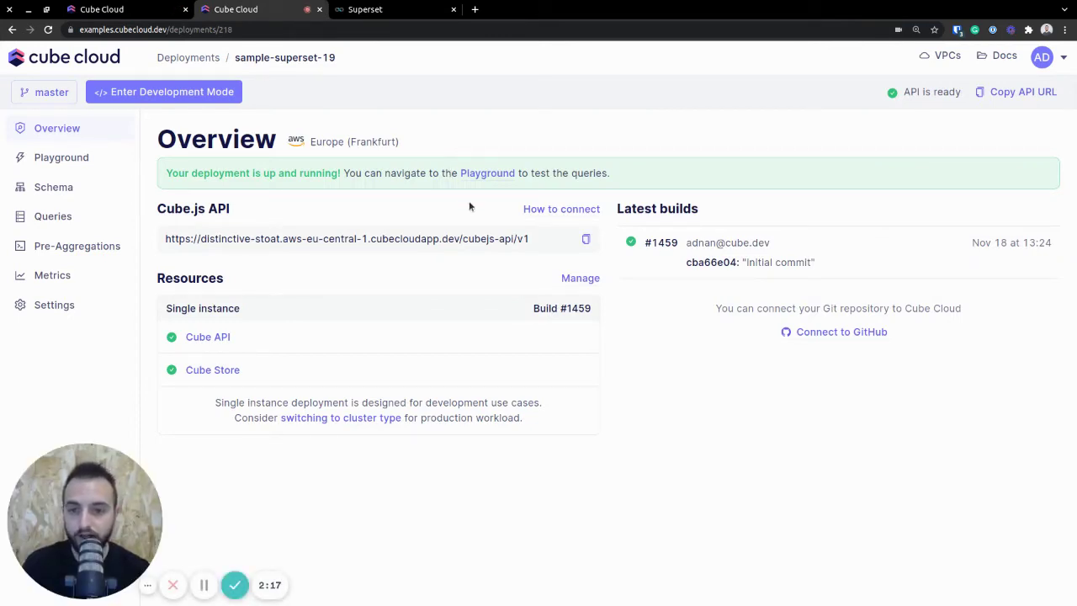
{"action": "left_click", "coordinate": [538, 208]}
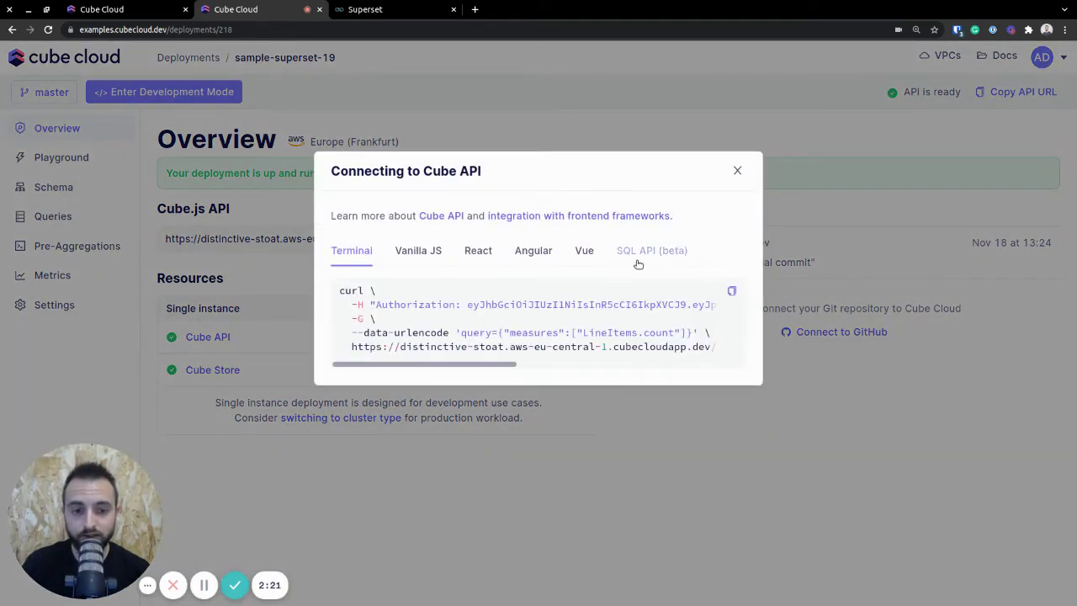
{"action": "left_click", "coordinate": [669, 258]}
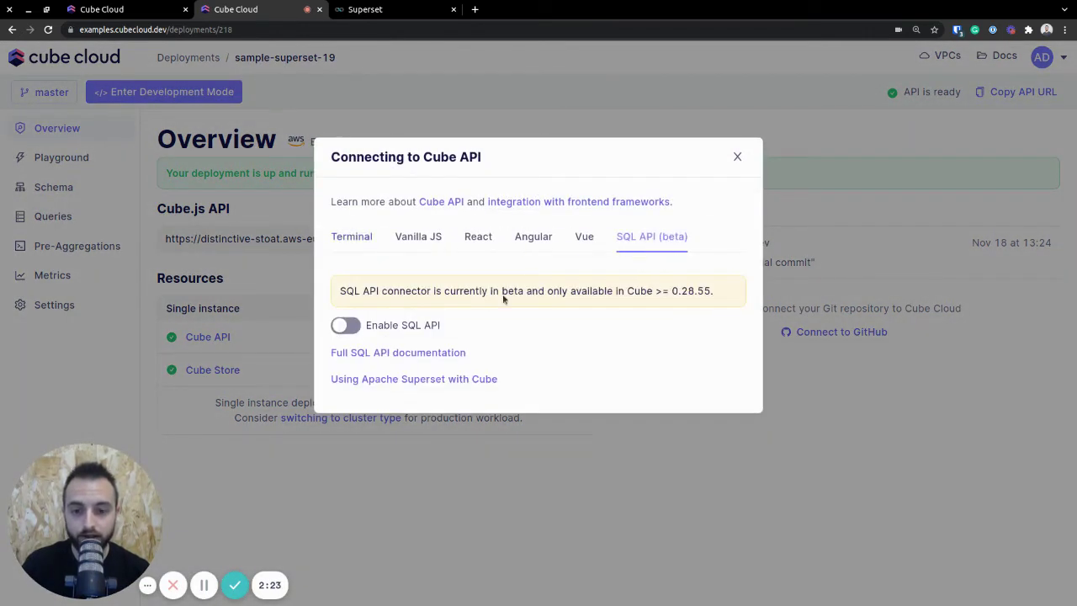
{"action": "left_click", "coordinate": [346, 326]}
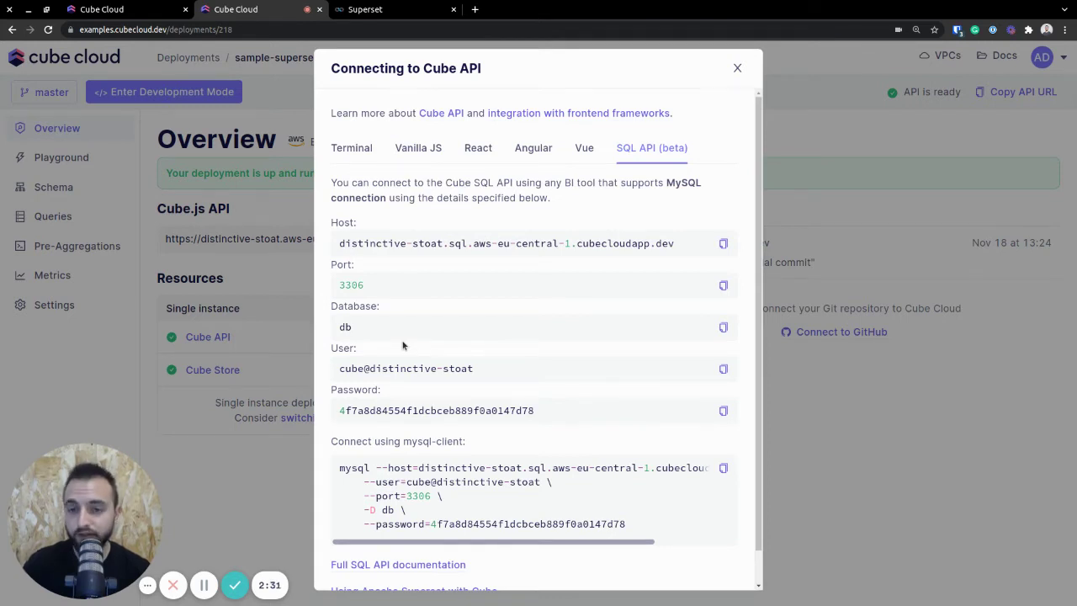
- Switch to Superset and open Data > Databases
{"action": "left_click", "coordinate": [398, 14]}
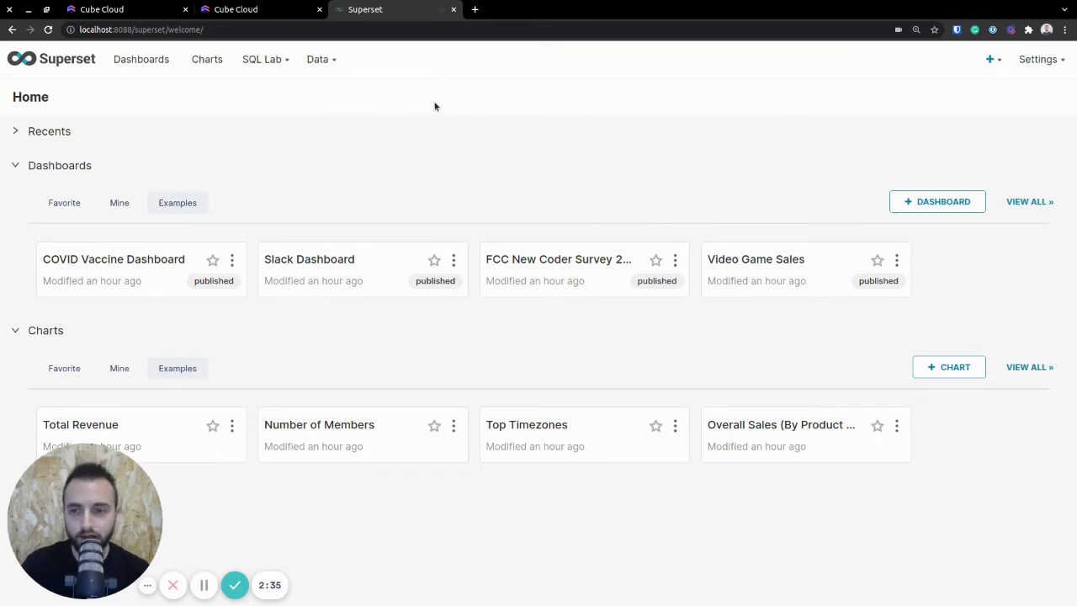
{"action": "mouse_move", "coordinate": [332, 62]}
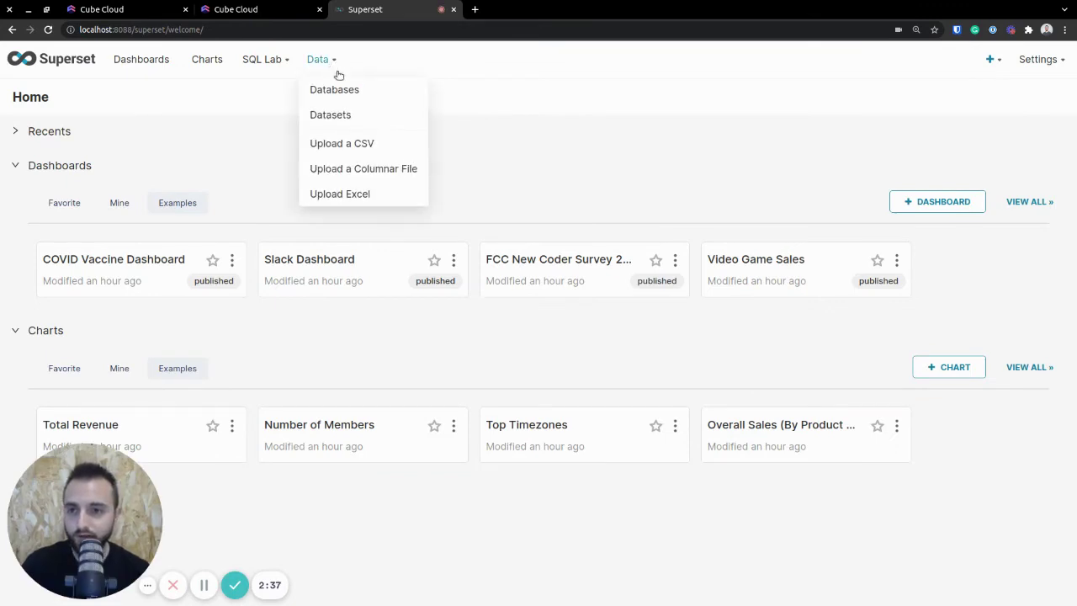
{"action": "left_click", "coordinate": [353, 94]}
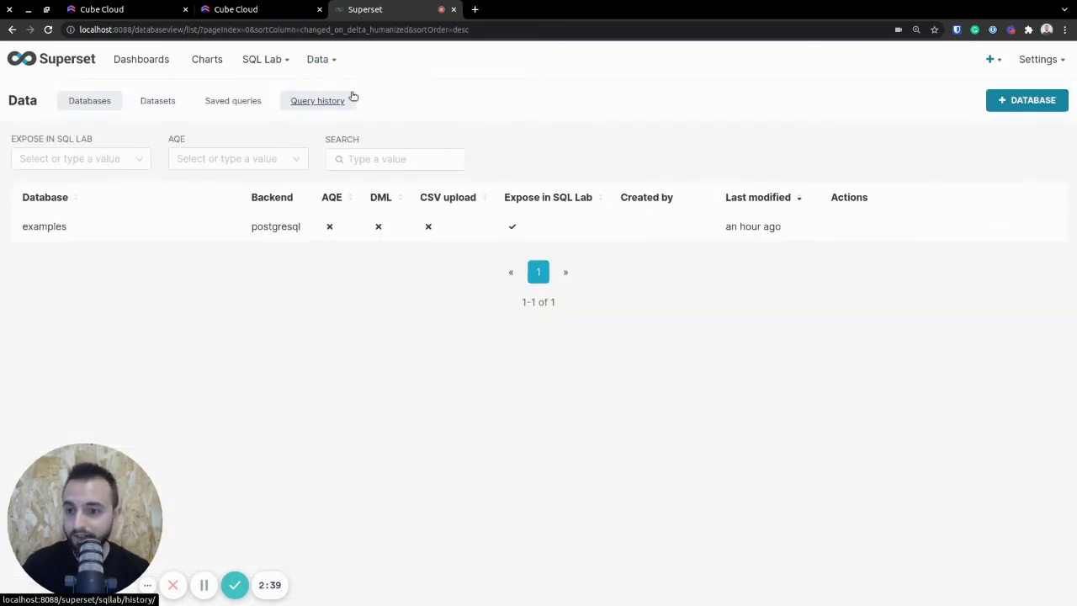
- Add a MySQL database and paste the Cube SQL API host into Host
{"action": "left_click", "coordinate": [1026, 104]}
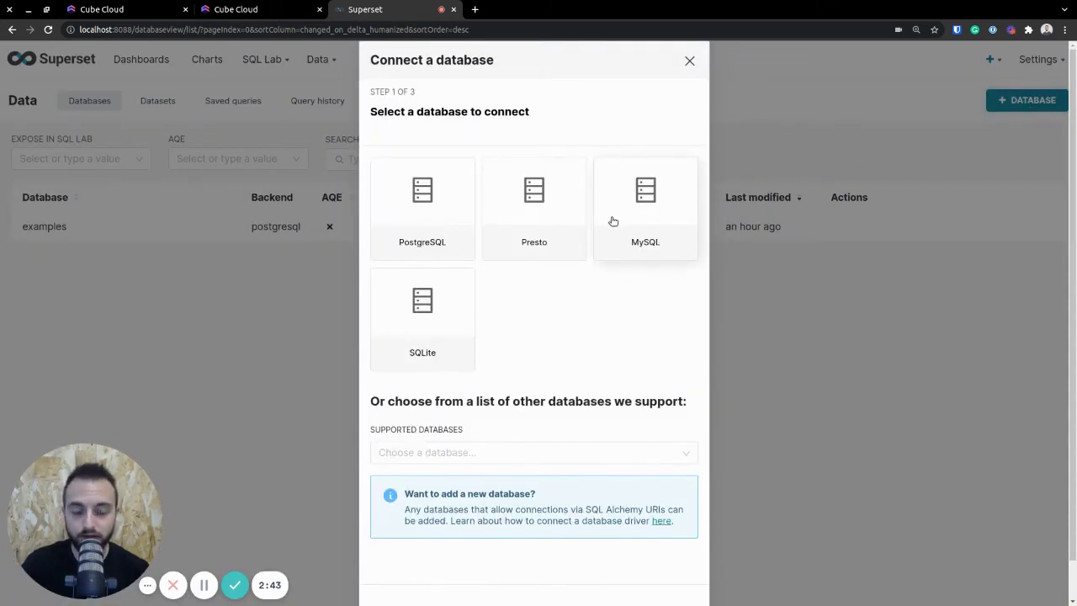
{"action": "left_click", "coordinate": [613, 221]}
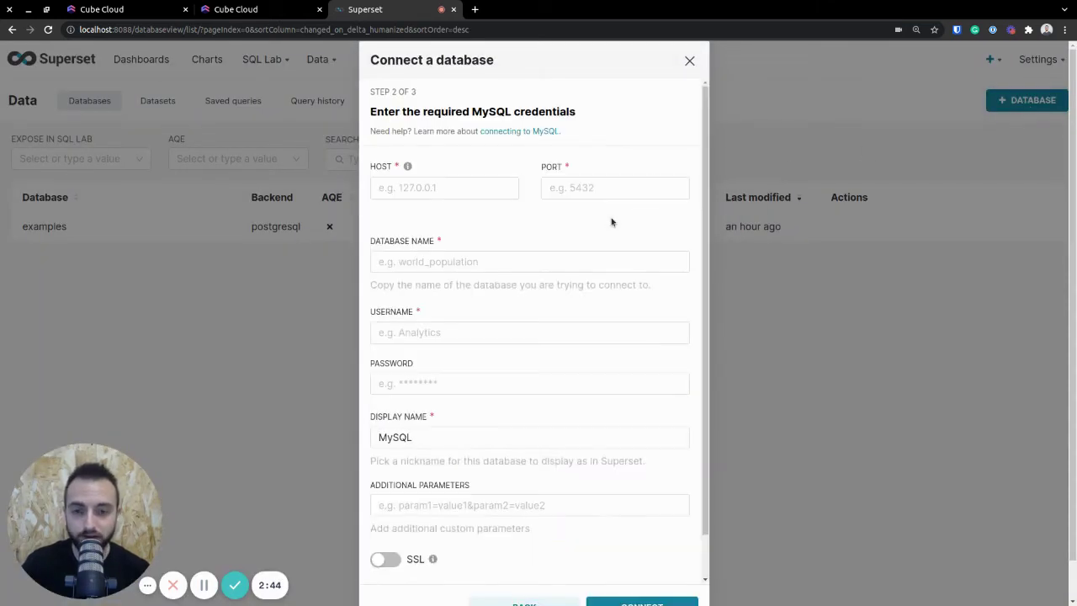
{"action": "left_click", "coordinate": [515, 392]}
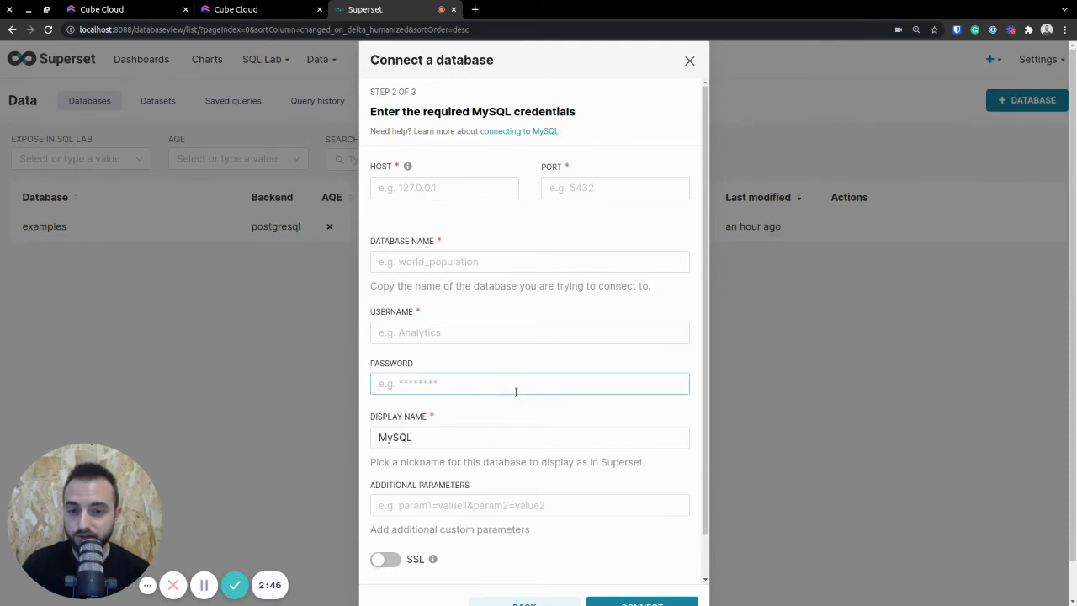
{"action": "left_click", "coordinate": [278, 13]}
{"action": "left_click", "coordinate": [722, 243]}
{"action": "left_click", "coordinate": [391, 13]}
{"action": "left_click", "coordinate": [465, 182]}
{"action": "key", "text": "ctrl+v"}
- Copy port 3306 and database db from Cube into the Superset form
{"action": "left_click", "coordinate": [265, 12]}
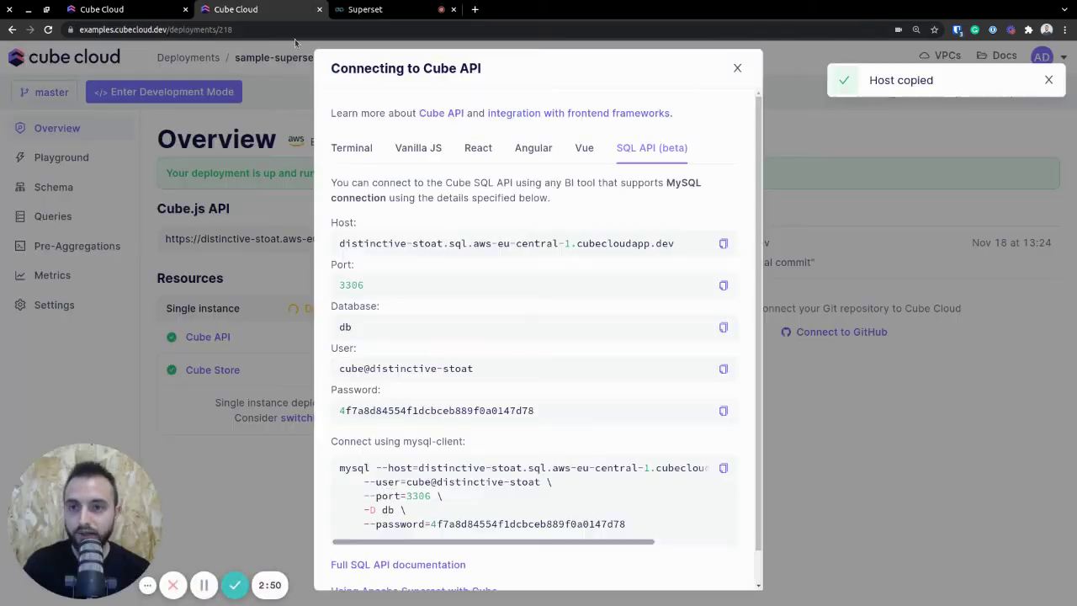
{"action": "left_click", "coordinate": [723, 286]}
{"action": "left_click", "coordinate": [391, 9]}
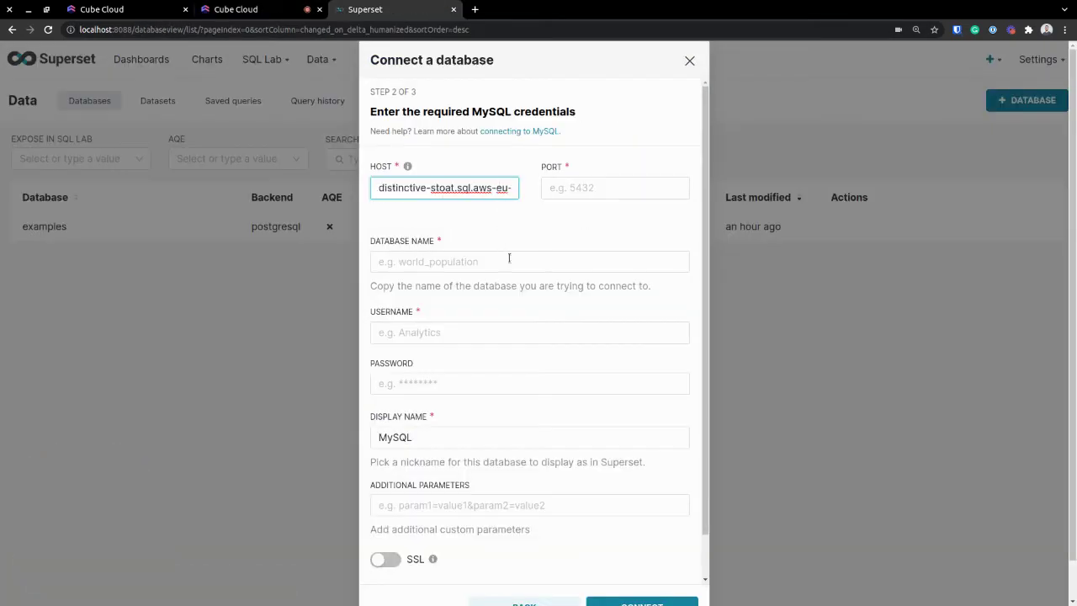
{"action": "left_click", "coordinate": [565, 188]}
{"action": "key", "text": "ctrl+v"}
{"action": "left_click", "coordinate": [287, 14]}
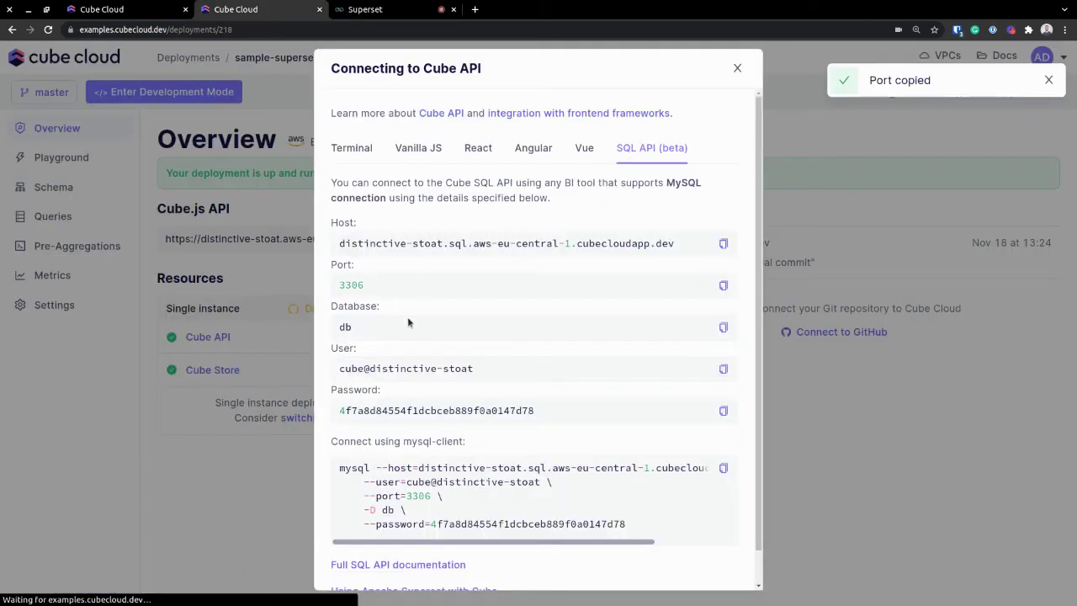
{"action": "left_click", "coordinate": [721, 328]}
{"action": "left_click", "coordinate": [355, 15]}
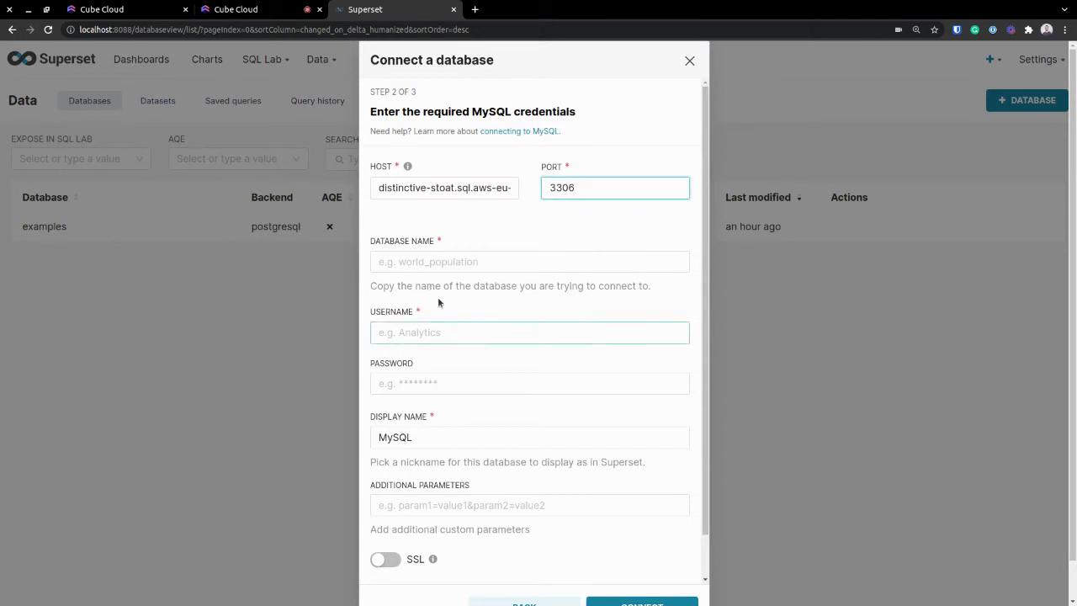
{"action": "left_click", "coordinate": [441, 264]}
{"action": "key", "text": "ctrl+v"}
- Copy the SQL API username and password from Cube into the Superset form
{"action": "left_click", "coordinate": [287, 18]}
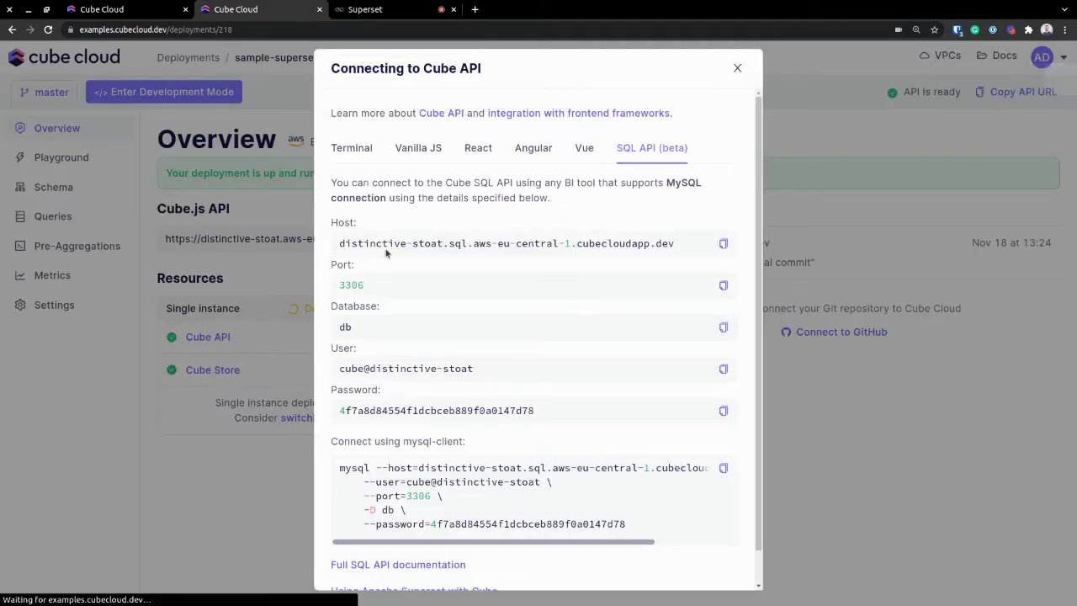
{"action": "left_click", "coordinate": [724, 370]}
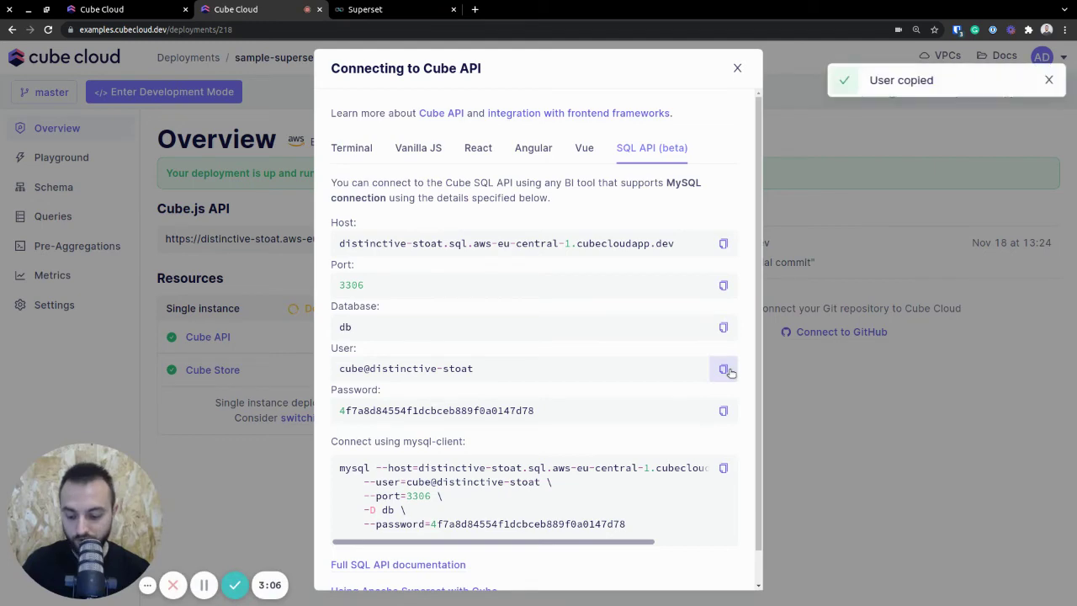
{"action": "left_click", "coordinate": [383, 12]}
{"action": "left_click", "coordinate": [447, 340]}
{"action": "key", "text": "ctrl+v"}
{"action": "left_click", "coordinate": [250, 12]}
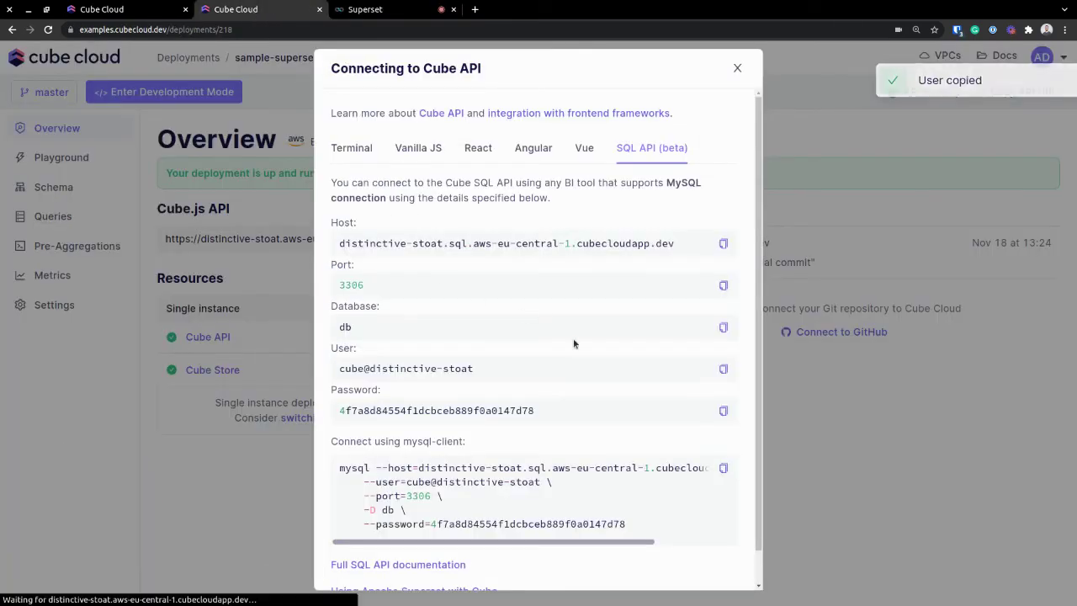
{"action": "left_click", "coordinate": [721, 411]}
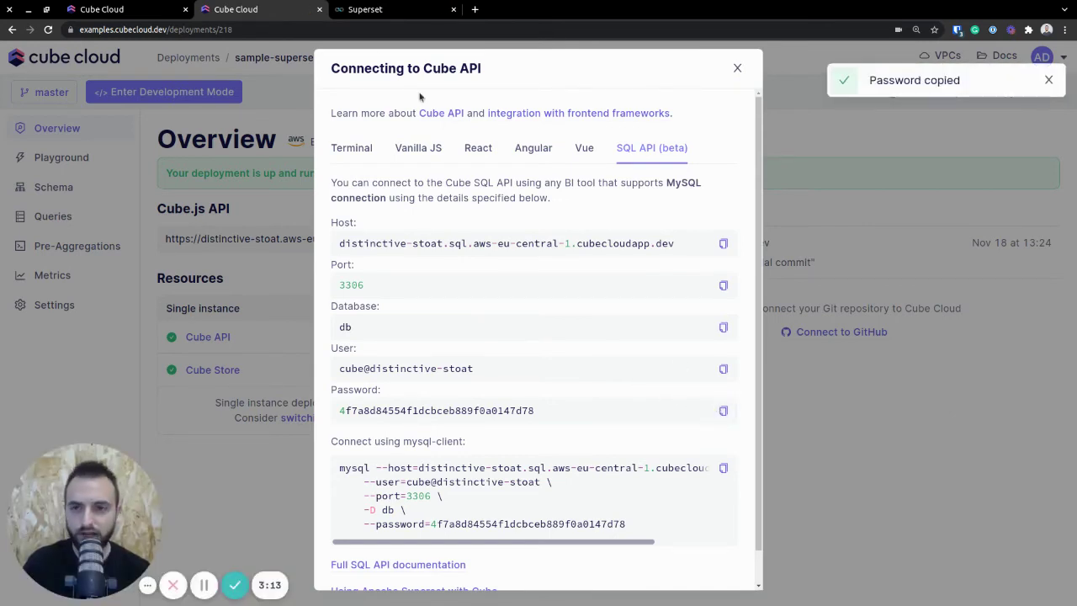
{"action": "left_click", "coordinate": [362, 10]}
{"action": "left_click", "coordinate": [445, 380]}
{"action": "key", "text": "ctrl+v"}
{"action": "scroll", "coordinate": [538, 331], "scroll_direction": "down", "scroll_amount": 1}
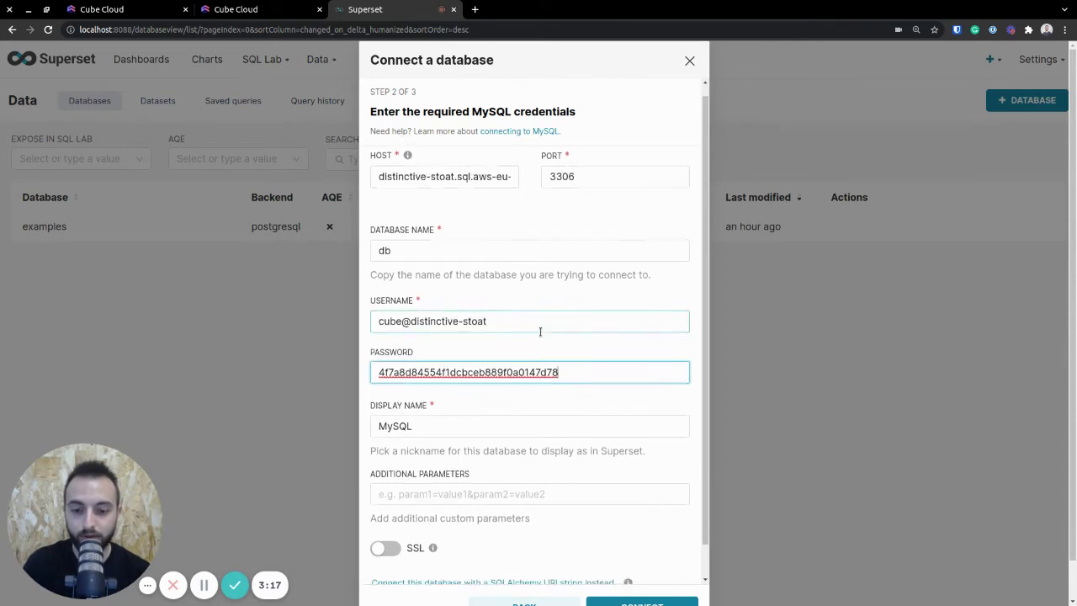
- Set the display name to Cube SQL, then connect and finish
{"action": "double_click", "coordinate": [481, 390]}
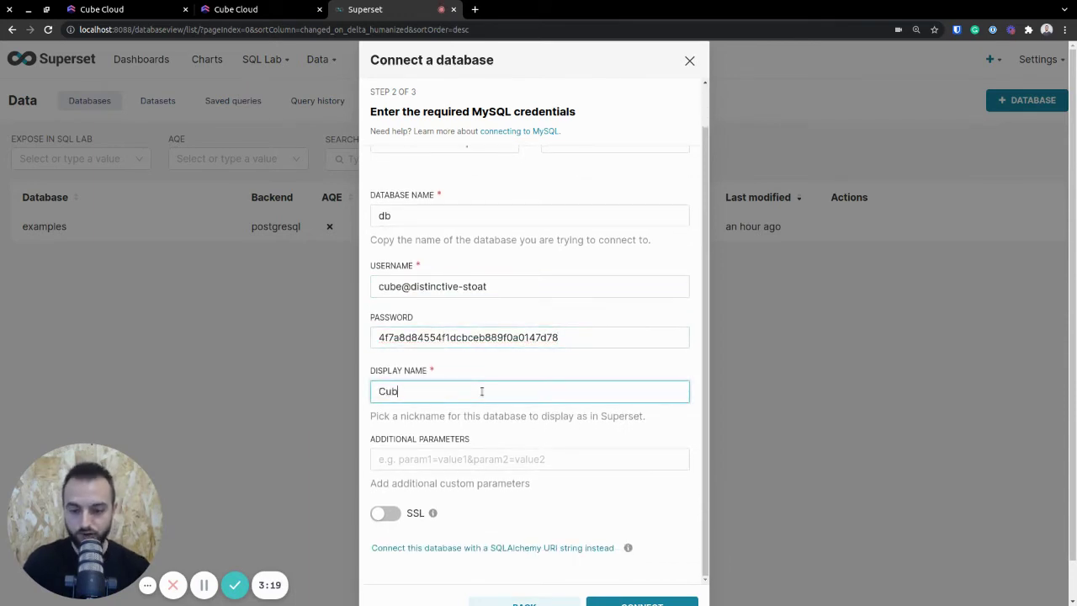
{"action": "type", "text": "e SQL"}
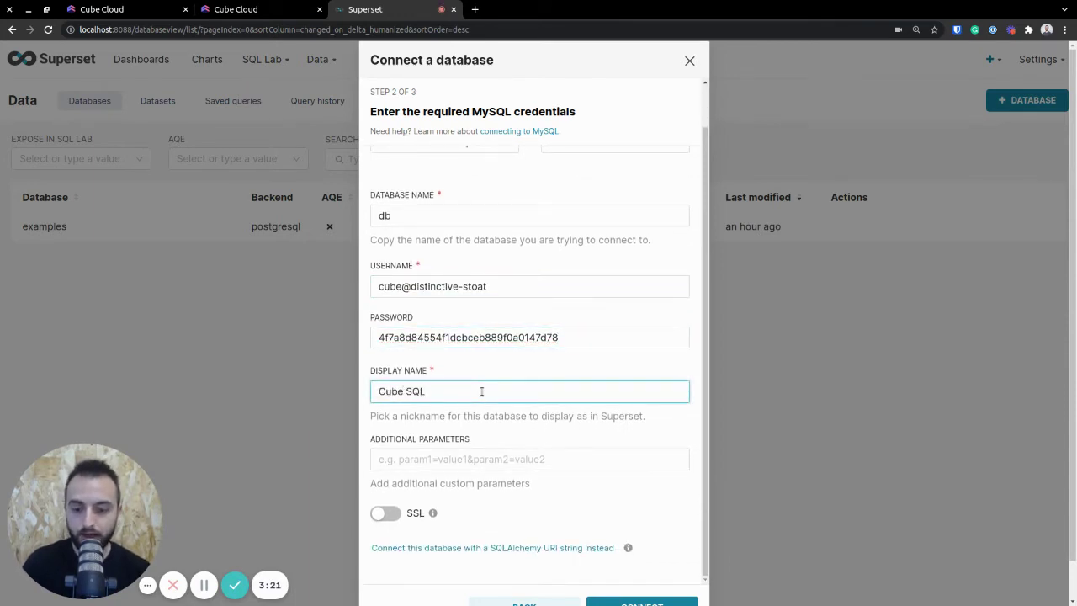
{"action": "scroll", "coordinate": [505, 421], "scroll_direction": "down", "scroll_amount": 2}
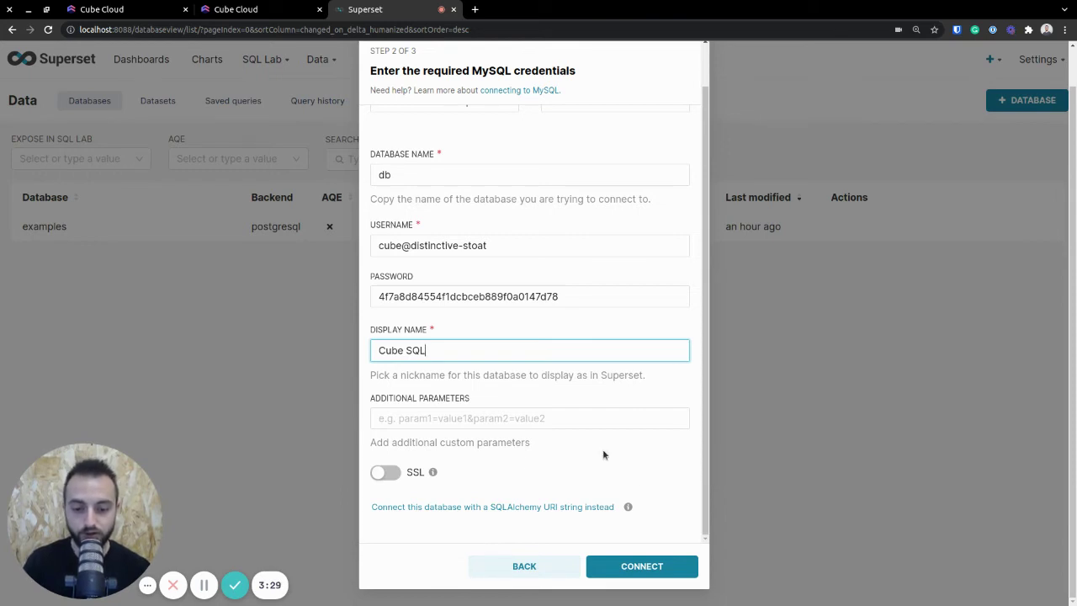
{"action": "left_click", "coordinate": [673, 568]}
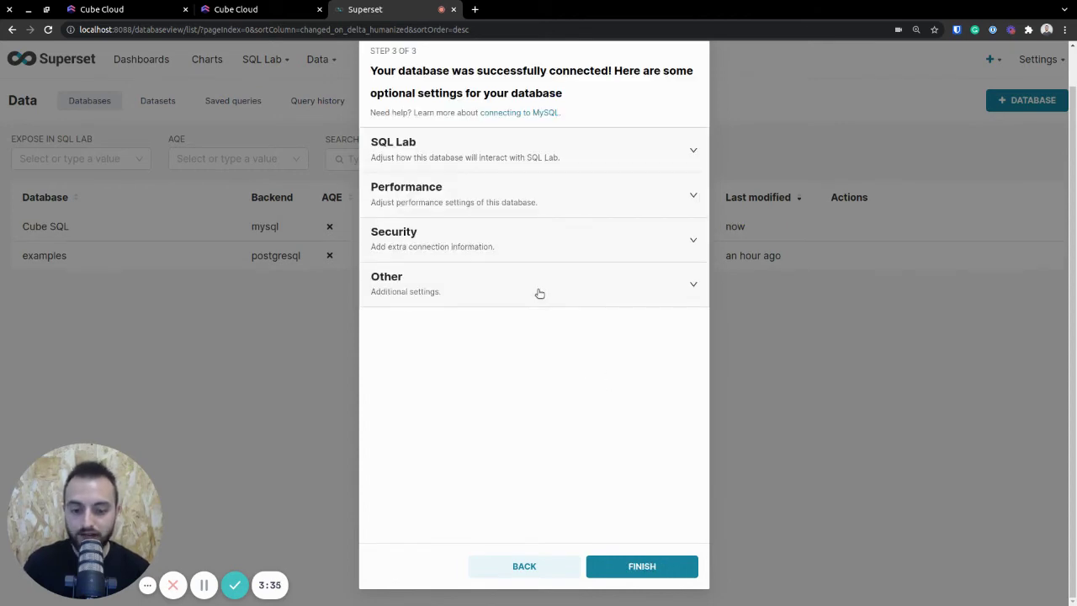
{"action": "left_click", "coordinate": [678, 559]}
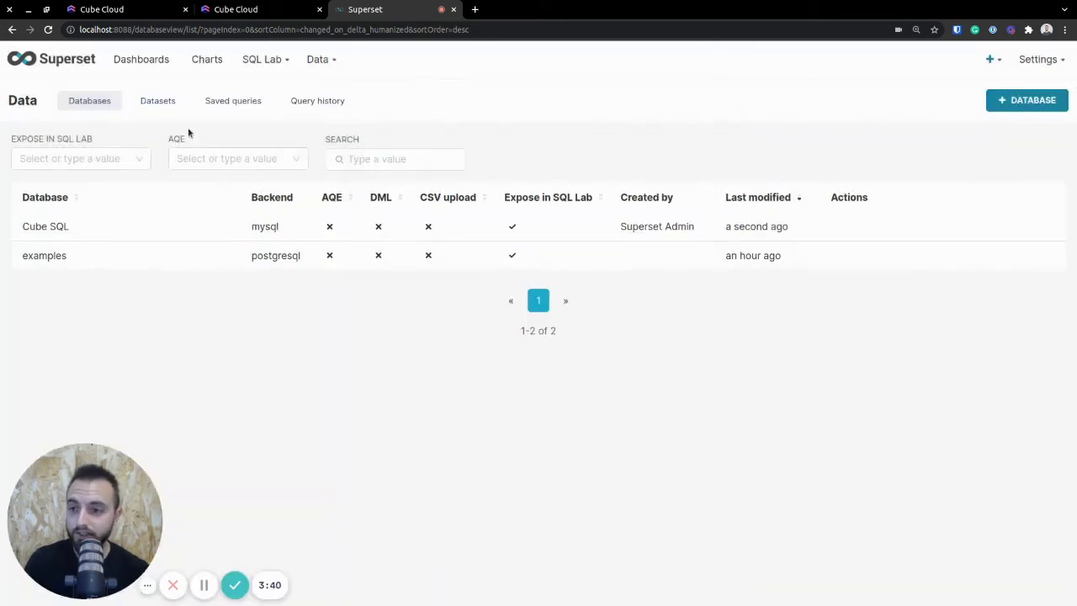
- Add a dataset from database Cube SQL, schema db, table Orders
{"action": "left_click", "coordinate": [163, 101]}
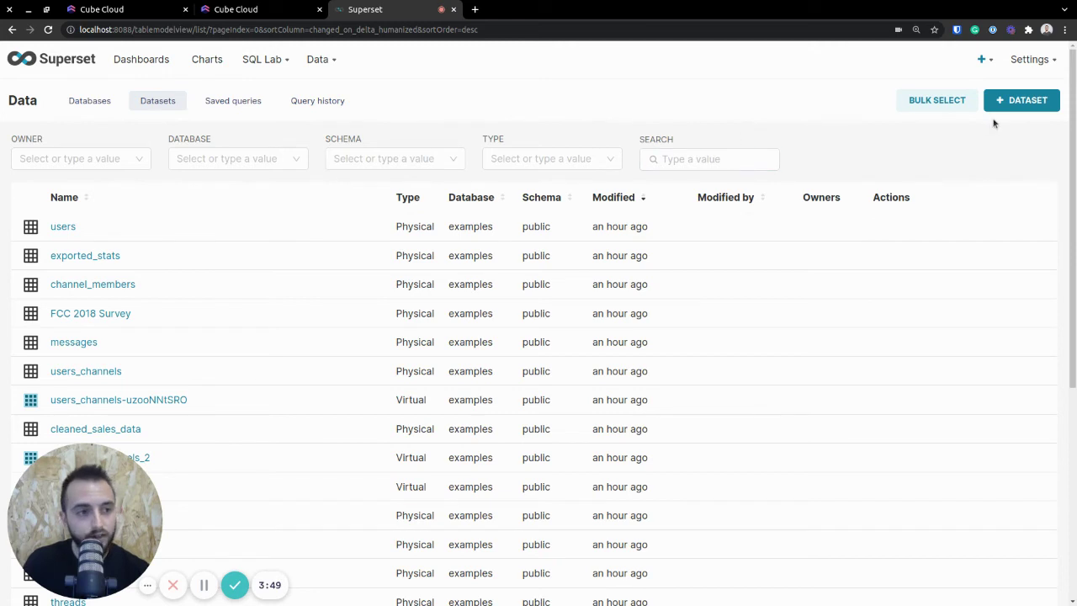
{"action": "left_click", "coordinate": [1014, 101]}
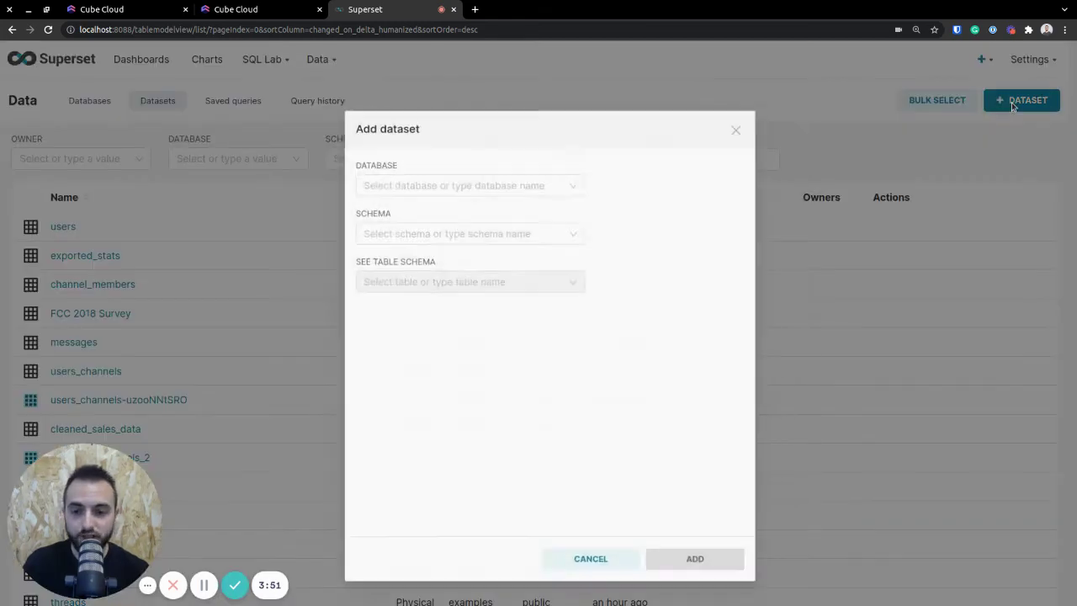
{"action": "left_click", "coordinate": [495, 189]}
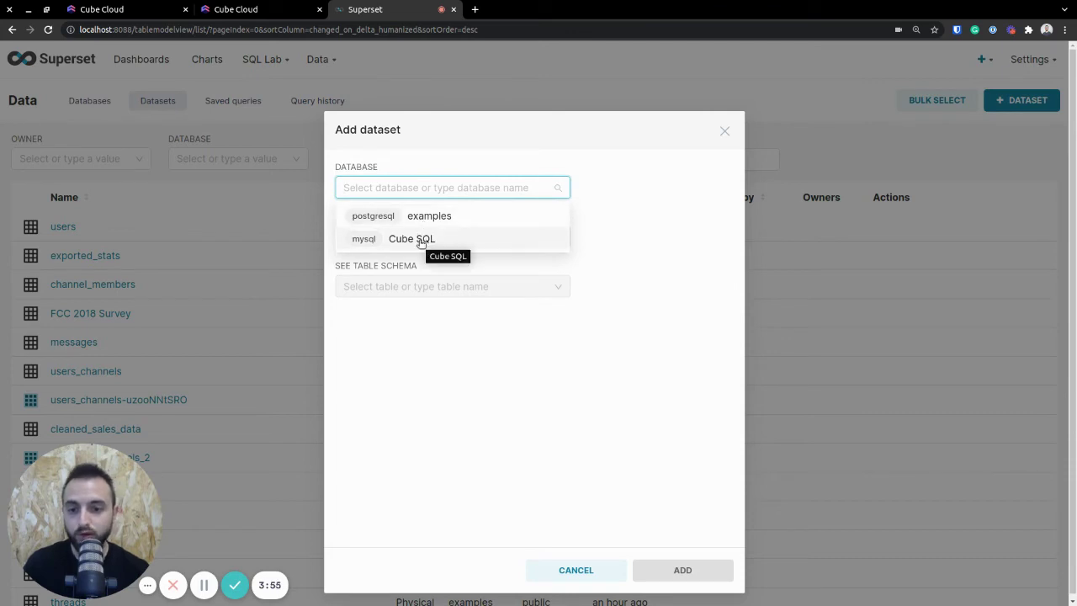
{"action": "left_click", "coordinate": [421, 240]}
{"action": "left_click", "coordinate": [415, 238]}
{"action": "left_click", "coordinate": [379, 267]}
{"action": "left_click", "coordinate": [467, 286]}
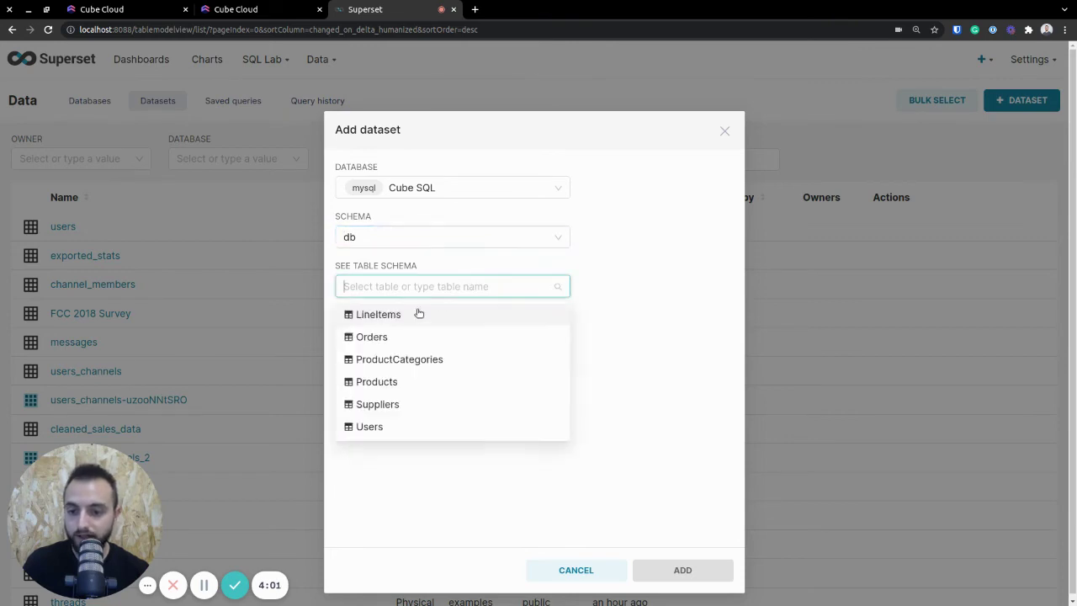
{"action": "left_click", "coordinate": [380, 339]}
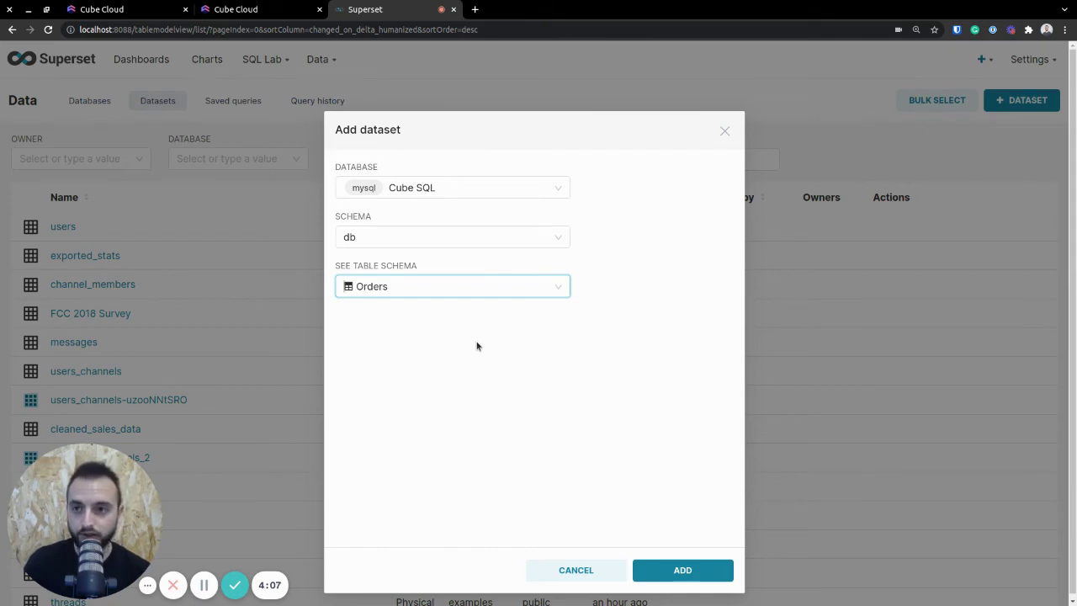
{"action": "left_click", "coordinate": [693, 573]}
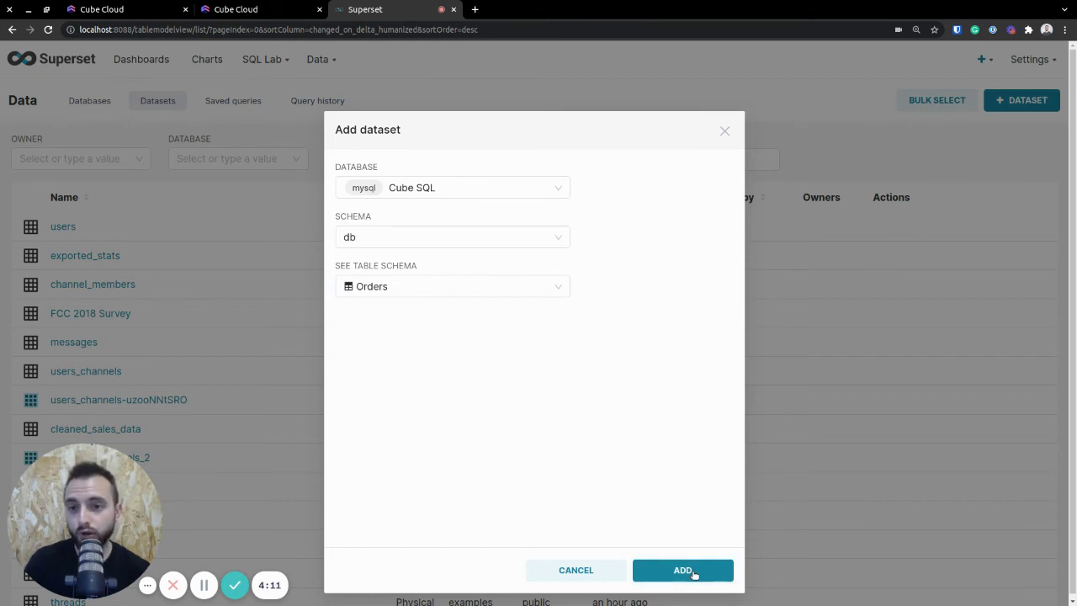
- Add the Orders dataset and make the chart a Time-series Smooth Line
{"action": "left_click", "coordinate": [693, 573]}
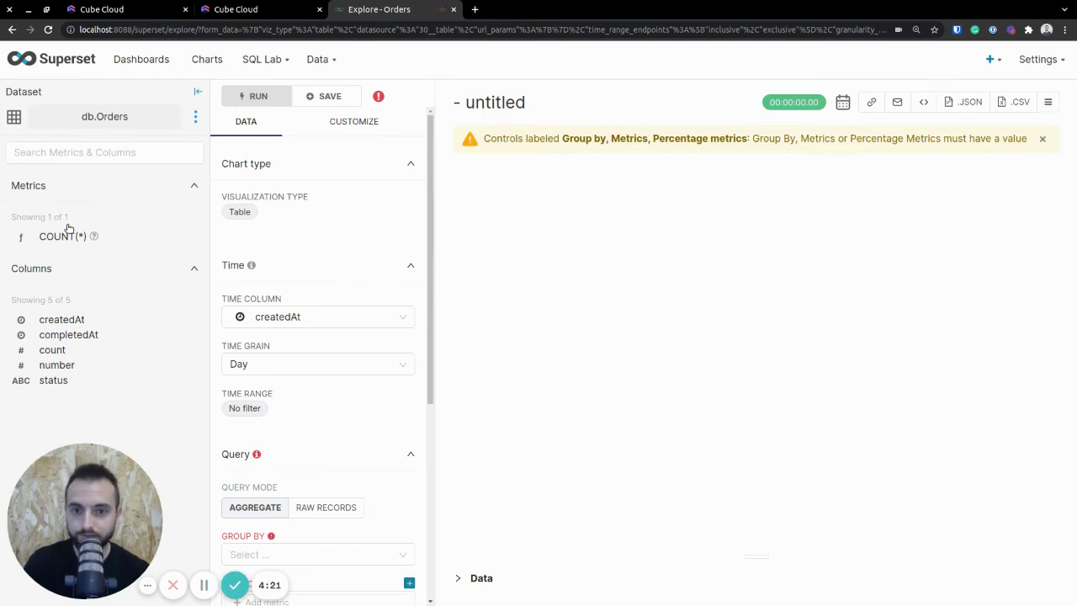
{"action": "left_click", "coordinate": [240, 211]}
{"action": "left_click", "coordinate": [377, 168]}
{"action": "type", "text": "line"}
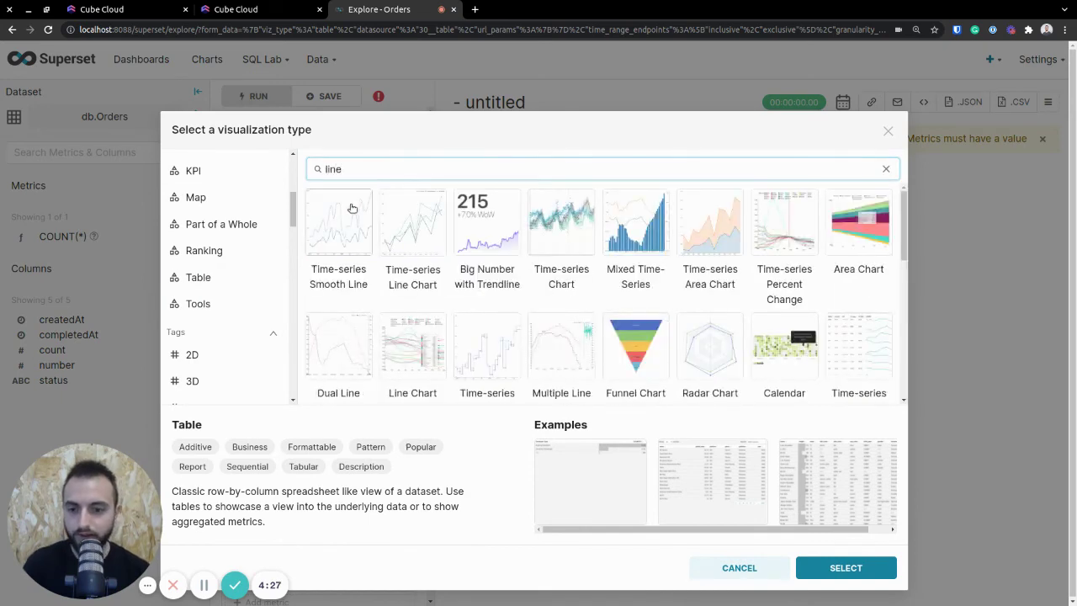
{"action": "left_click", "coordinate": [357, 221]}
{"action": "left_click", "coordinate": [844, 566]}
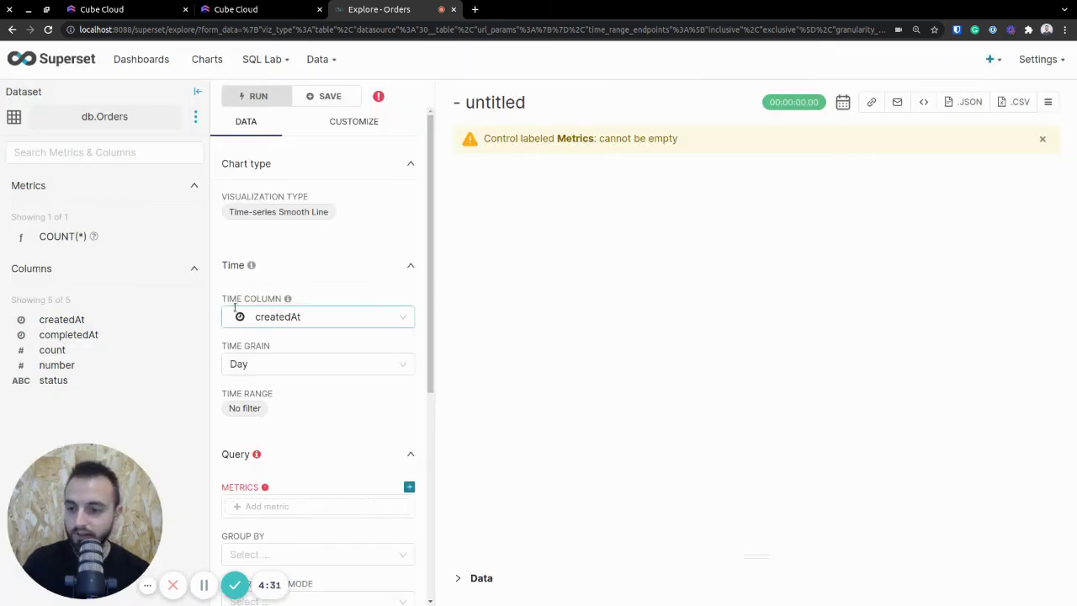
- Set the time grain to Month and add the COUNT(*) metric
{"action": "left_click", "coordinate": [278, 362]}
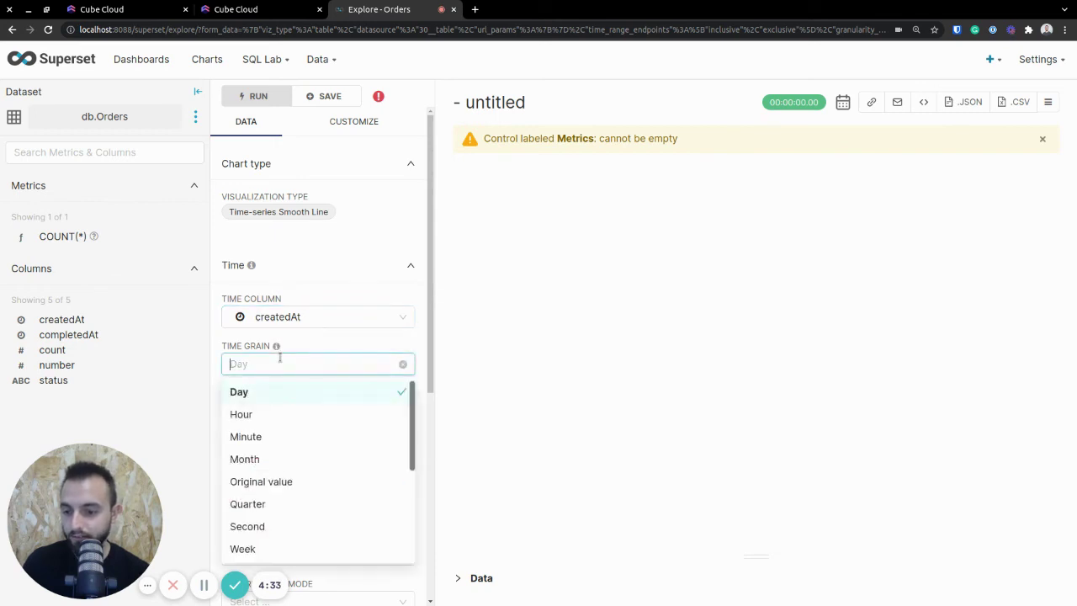
{"action": "left_click", "coordinate": [269, 458]}
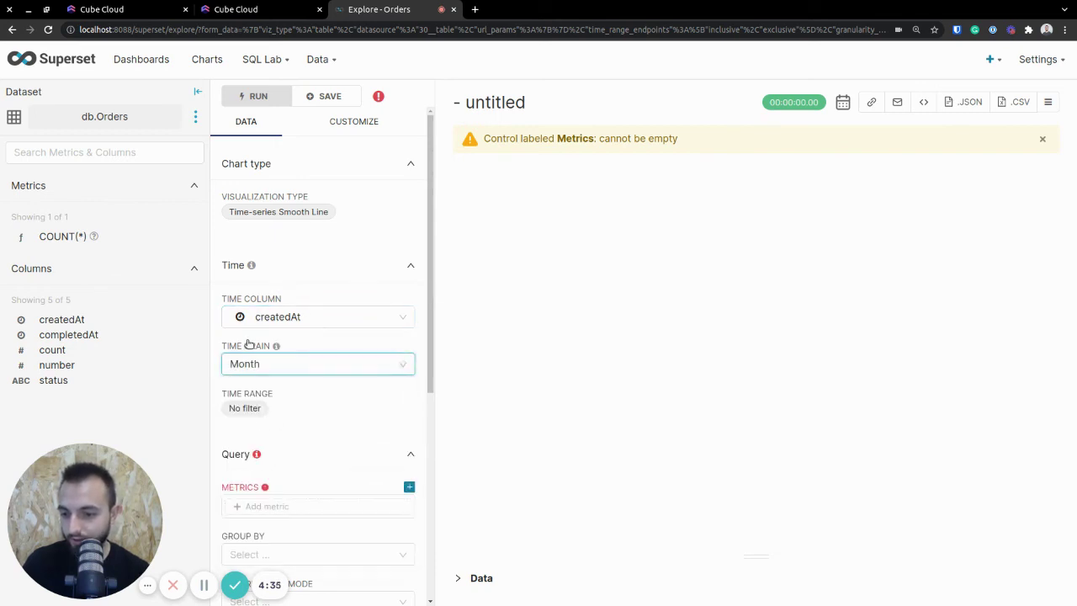
{"action": "scroll", "coordinate": [287, 355], "scroll_direction": "down", "scroll_amount": 3}
{"action": "left_click", "coordinate": [291, 389]}
{"action": "type", "text": "count"}
{"action": "left_click", "coordinate": [483, 403]}
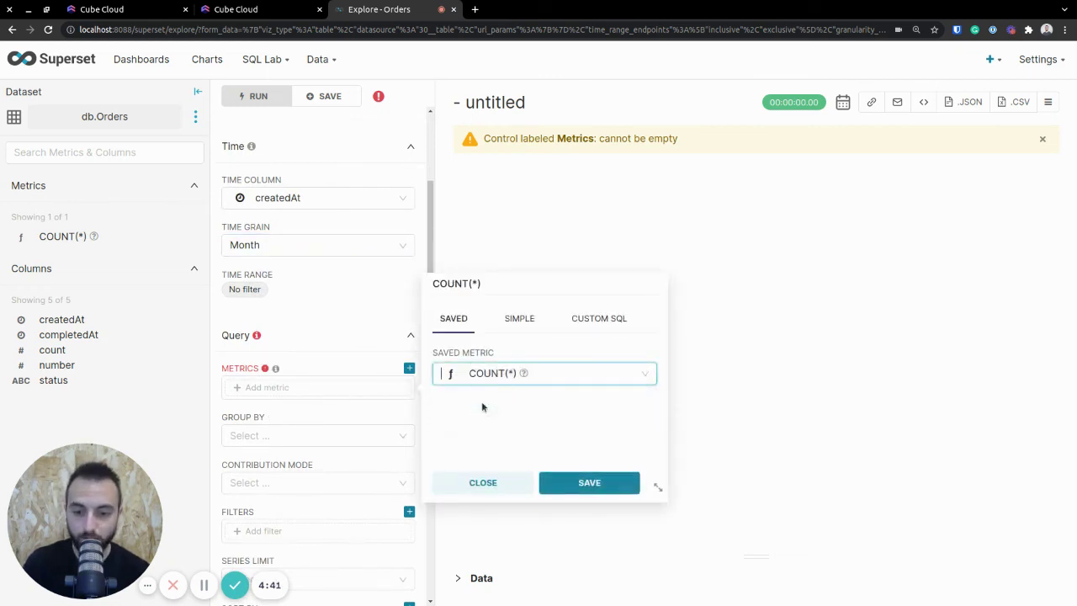
{"action": "left_click", "coordinate": [589, 482]}
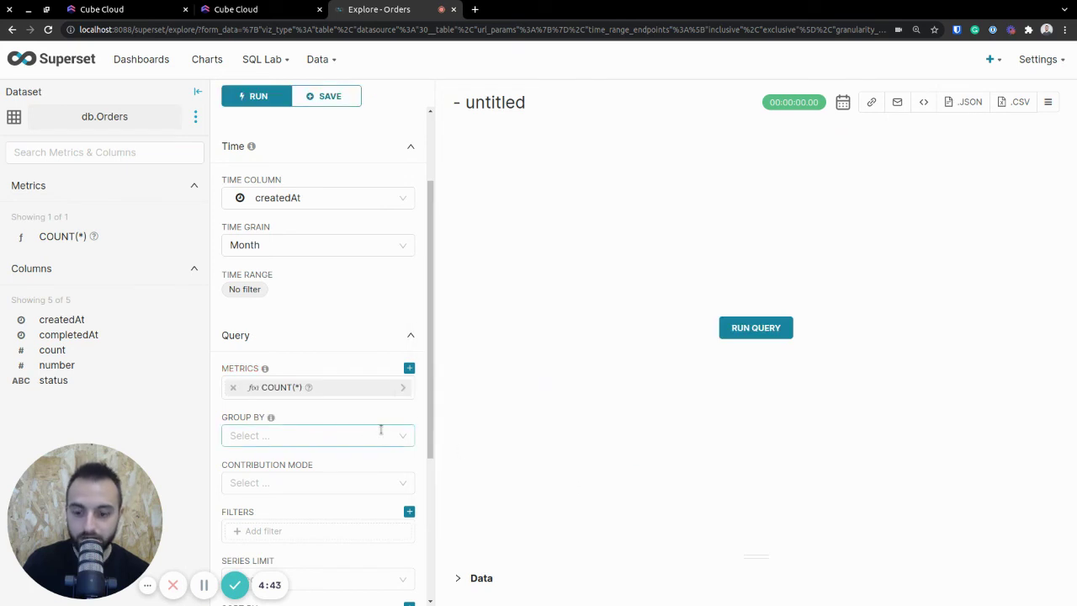
- Run the query to draw the 59-row monthly order line, then view and select its SQL
{"action": "left_click", "coordinate": [755, 328]}
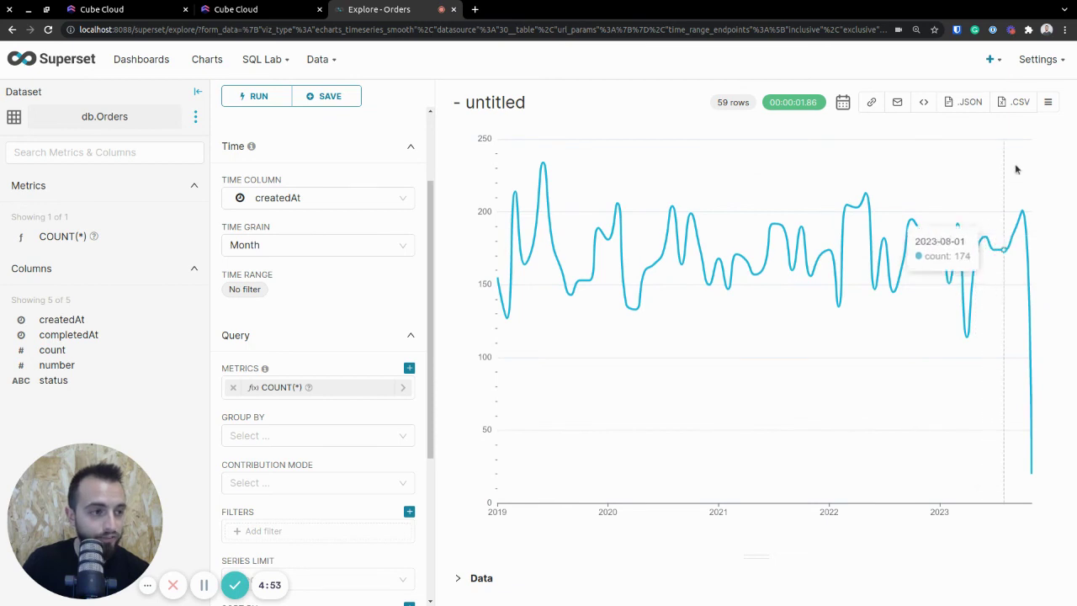
{"action": "left_click", "coordinate": [1048, 102]}
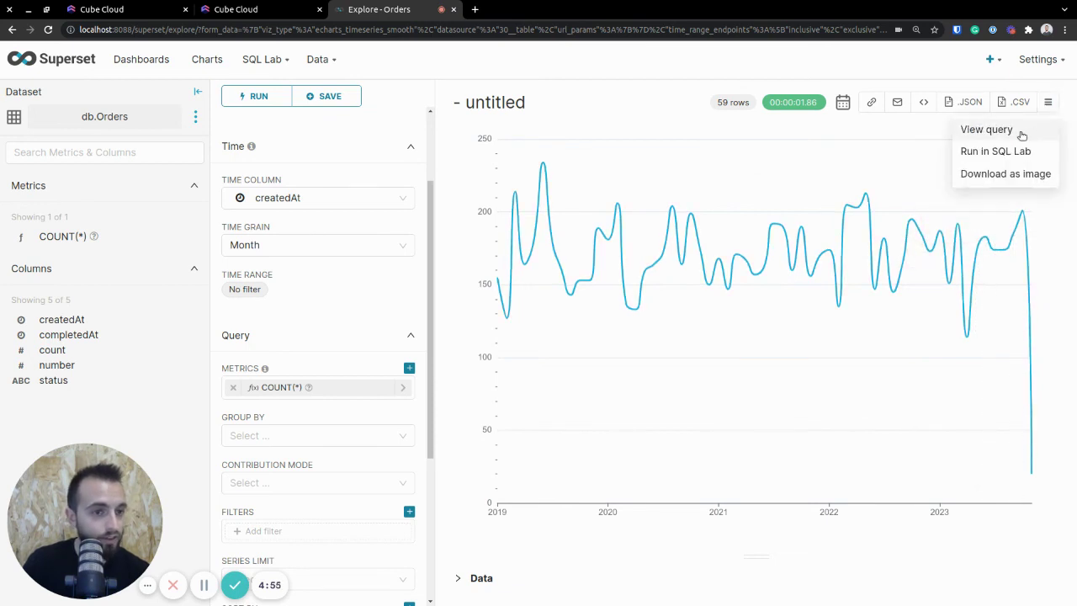
{"action": "left_click", "coordinate": [1022, 132]}
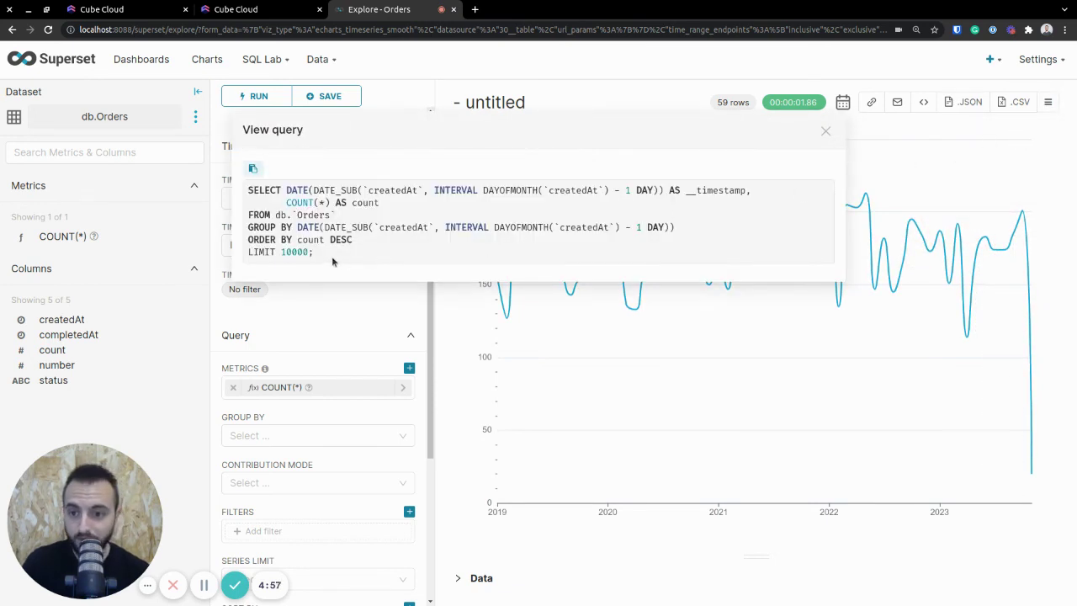
{"action": "left_click_drag", "start_coordinate": [315, 253], "coordinate": [249, 190]}
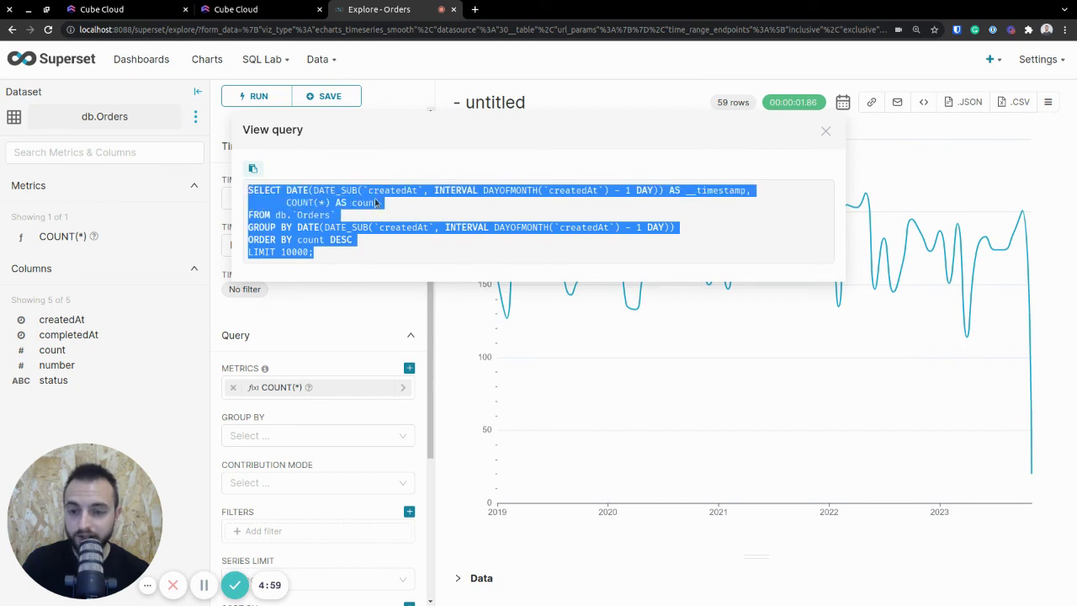